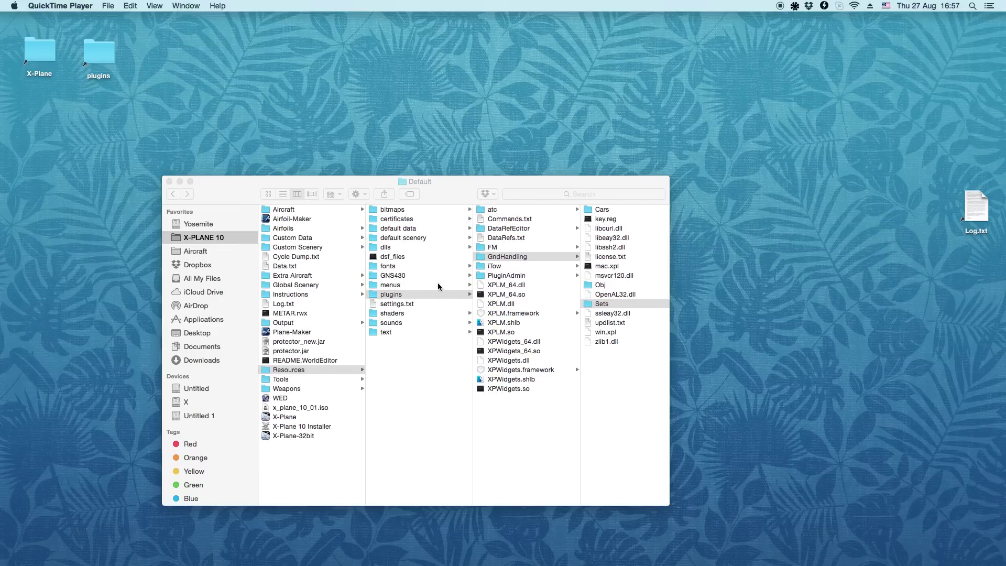
Compare the contents of the Custom and Default folders inside the GndHandling plugin's Sets folder
{"action": "scroll", "coordinate": [568, 238], "scroll_direction": "right", "scroll_amount": 10}
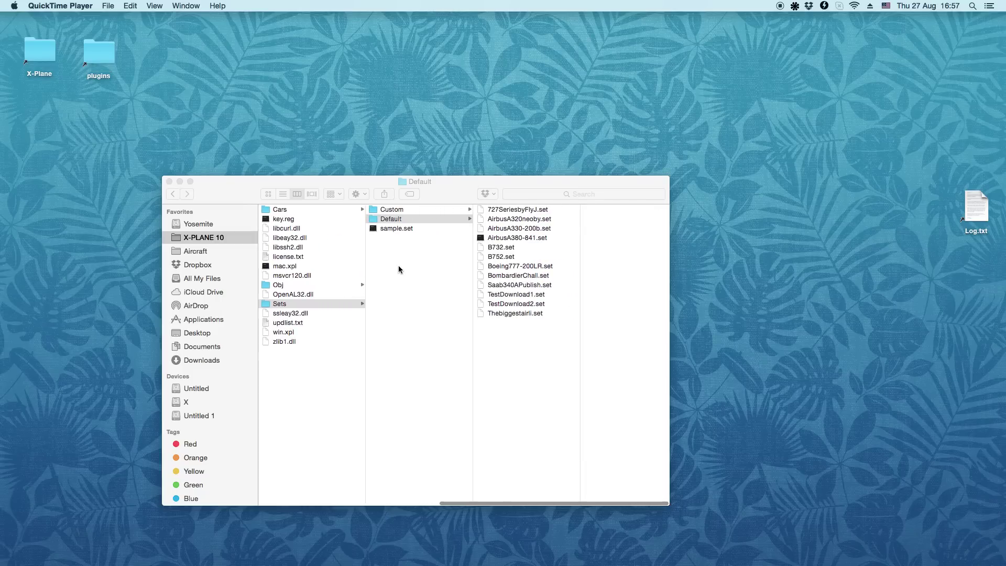
{"action": "left_click", "coordinate": [402, 217]}
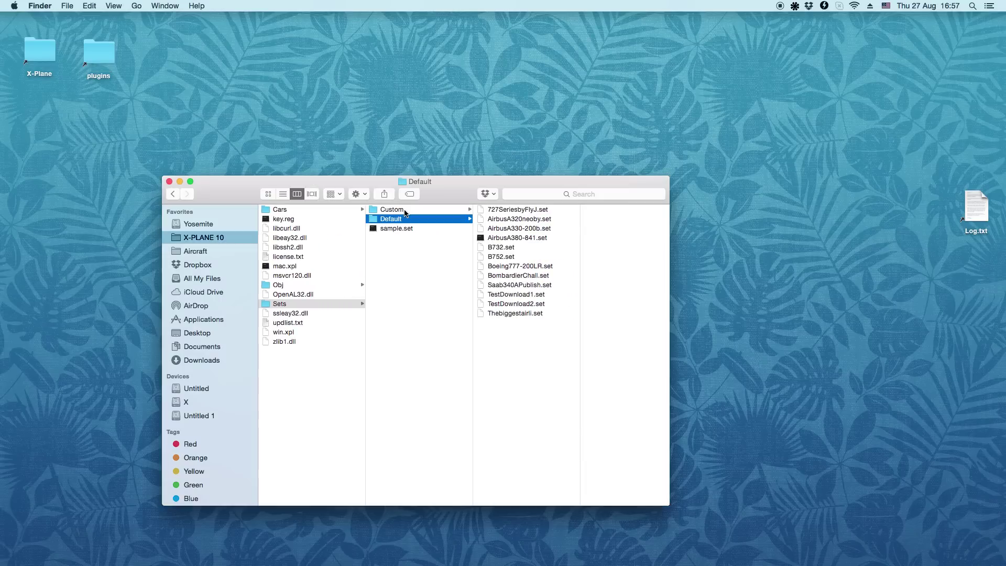
{"action": "left_click", "coordinate": [404, 210]}
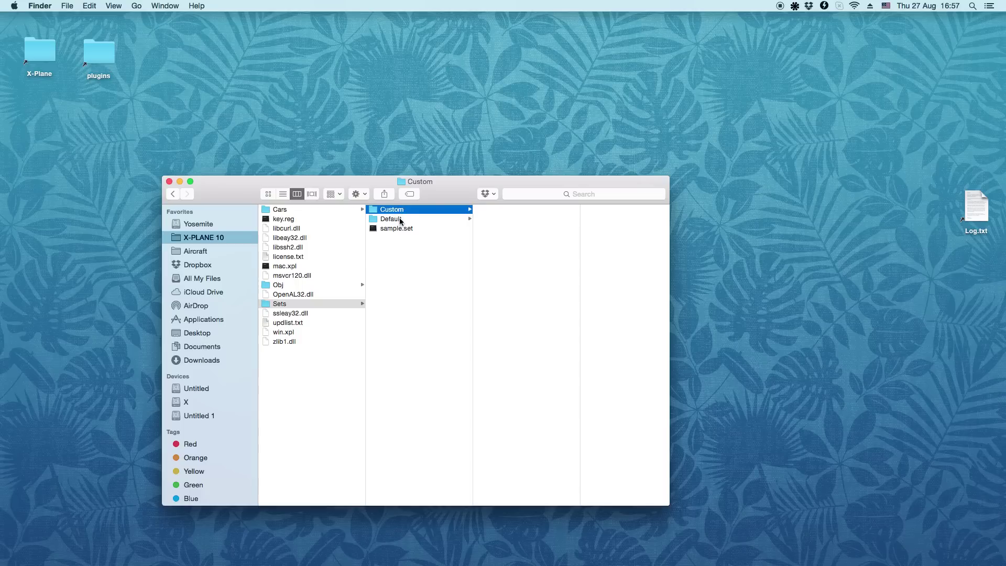
{"action": "left_click", "coordinate": [400, 219]}
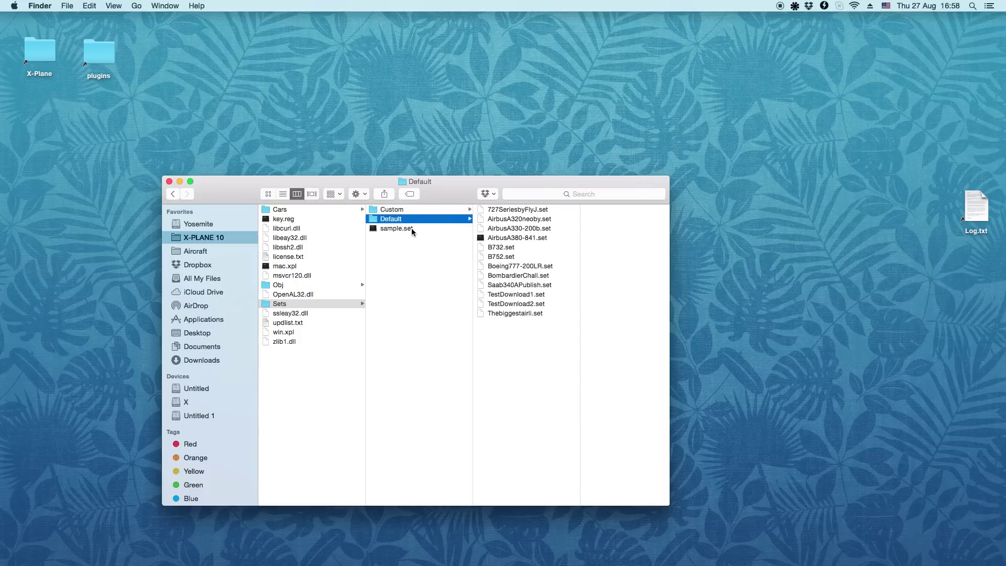
Open sample.set from the Sets folder, review its car and route entries, and close it
{"action": "left_click", "coordinate": [405, 230]}
{"action": "double_click", "coordinate": [403, 231]}
{"action": "scroll", "coordinate": [371, 253], "scroll_direction": "down", "scroll_amount": 15}
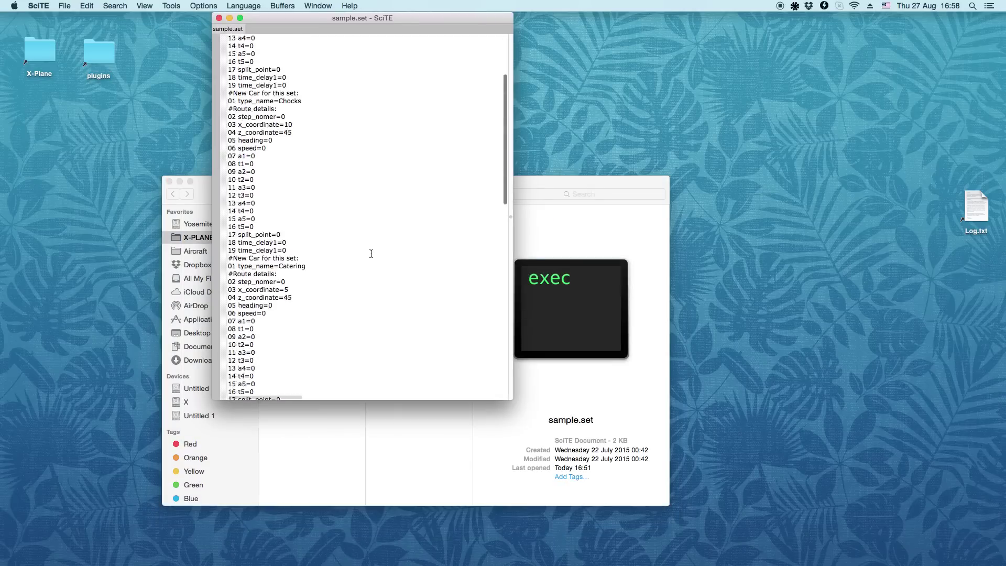
{"action": "scroll", "coordinate": [371, 254], "scroll_direction": "up", "scroll_amount": 15}
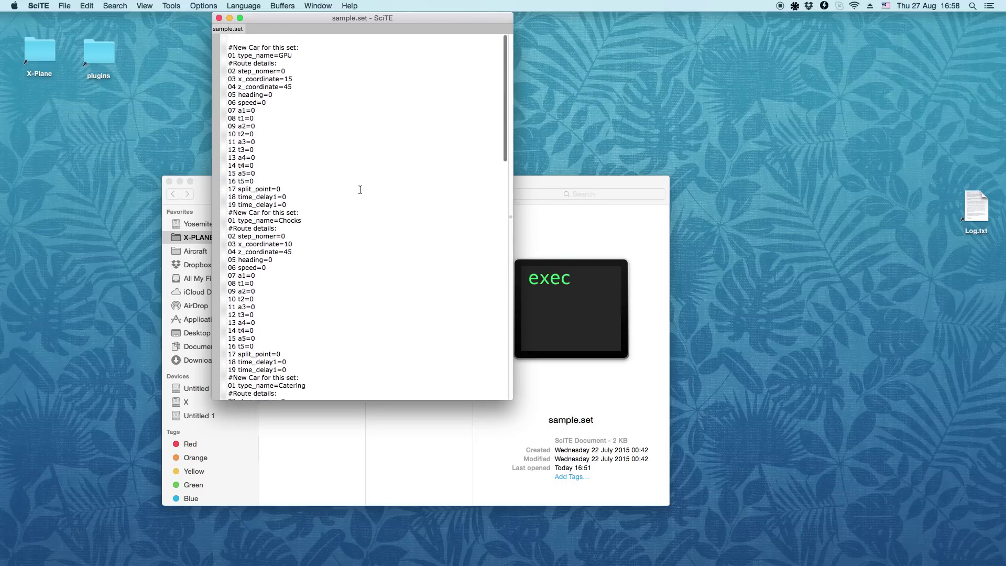
{"action": "left_click", "coordinate": [219, 18]}
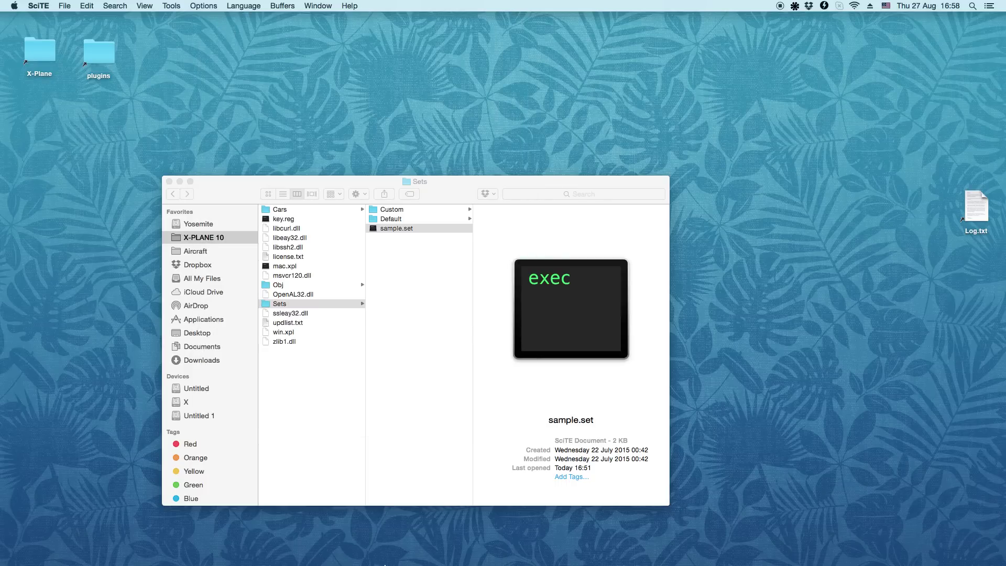
Launch X-Plane 10 and start a quick flight in the Boeing 737-800 with the preselected options
{"action": "mouse_move", "coordinate": [385, 564]}
{"action": "left_click", "coordinate": [314, 545]}
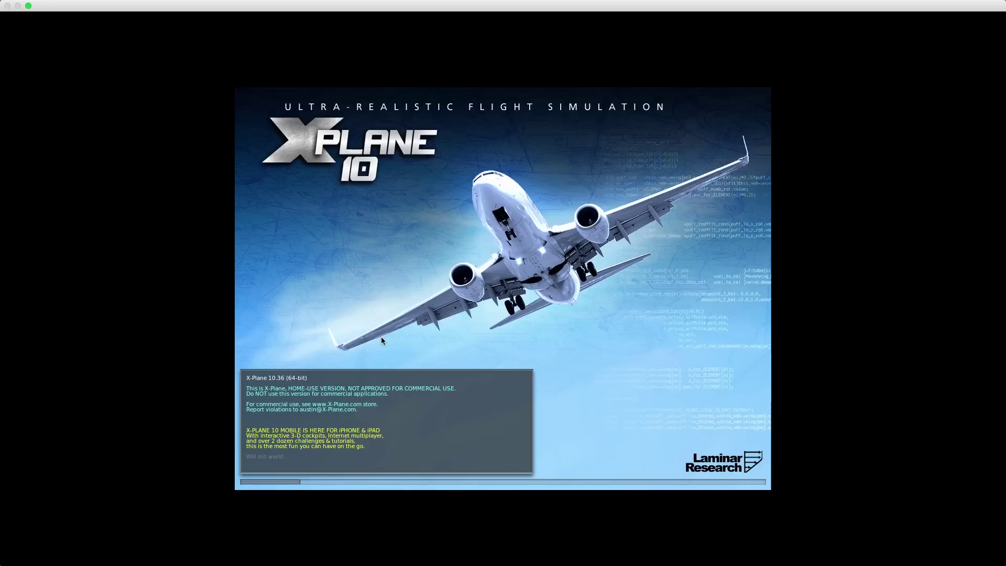
{"action": "scroll", "coordinate": [477, 189], "scroll_direction": "down", "scroll_amount": 6}
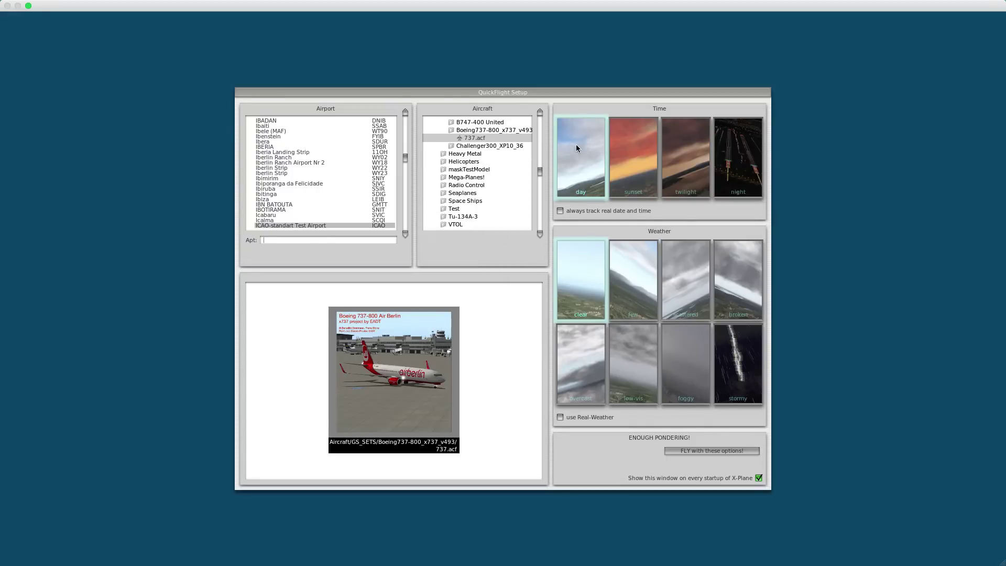
{"action": "left_click", "coordinate": [689, 449]}
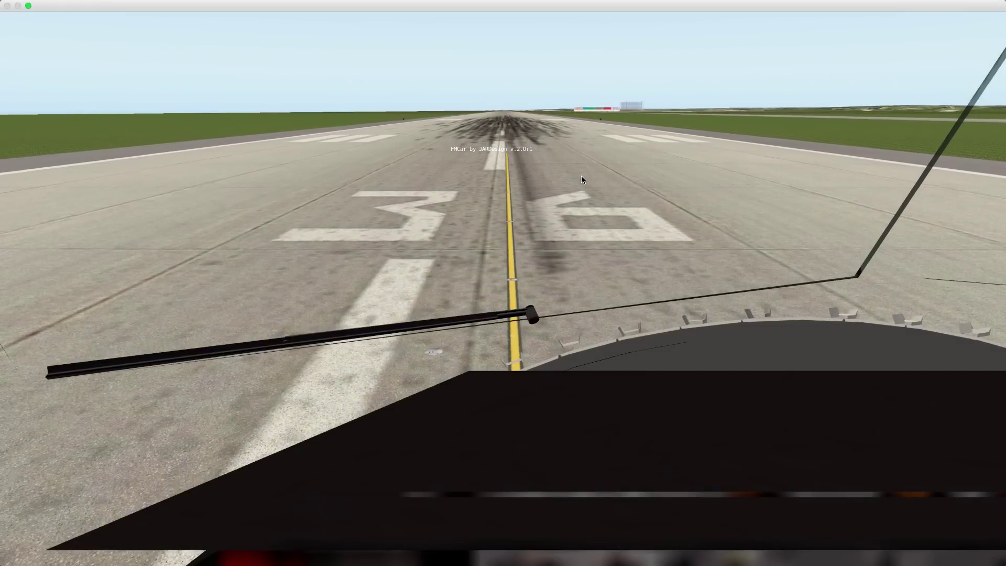
Switch to the external aircraft view and orbit around to show the 737 from its side
{"action": "key", "text": "shift+4"}
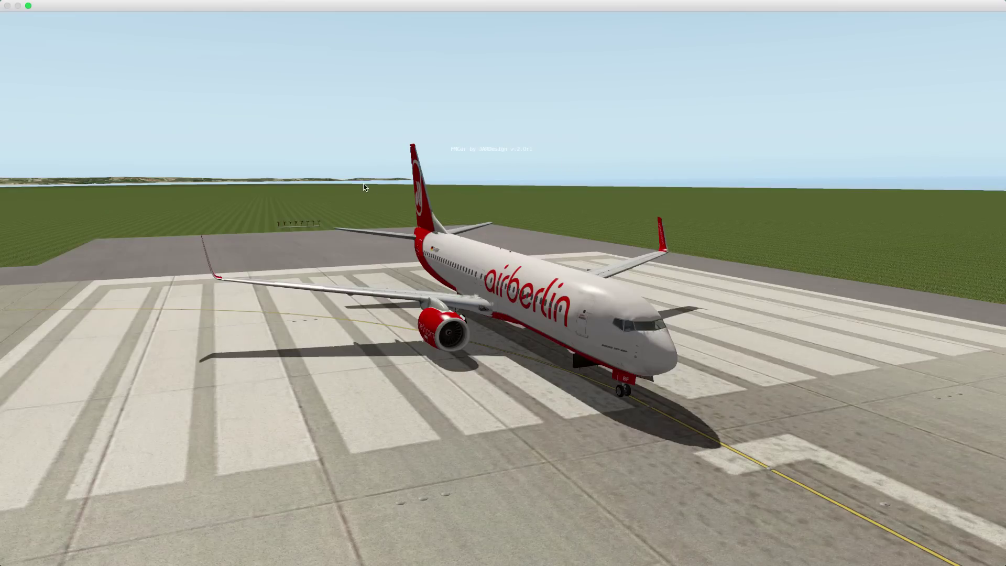
{"action": "mouse_move", "coordinate": [288, 163]}
{"action": "left_mouse_down"}
{"action": "mouse_move", "coordinate": [523, 189]}
{"action": "mouse_move", "coordinate": [704, 190]}
{"action": "mouse_move", "coordinate": [287, 167]}
{"action": "left_mouse_up"}
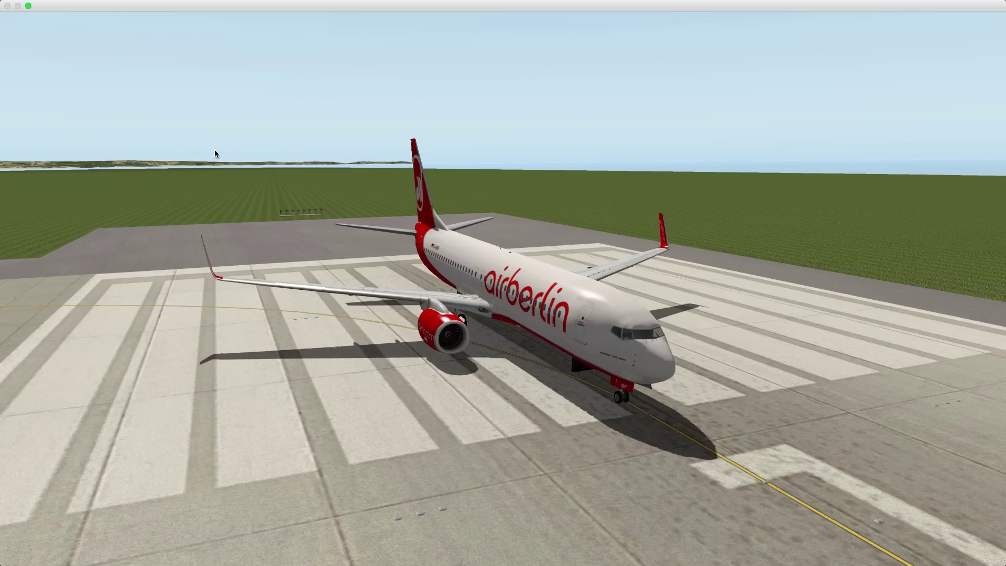
{"action": "left_click_drag", "start_coordinate": [210, 163], "coordinate": [296, 169]}
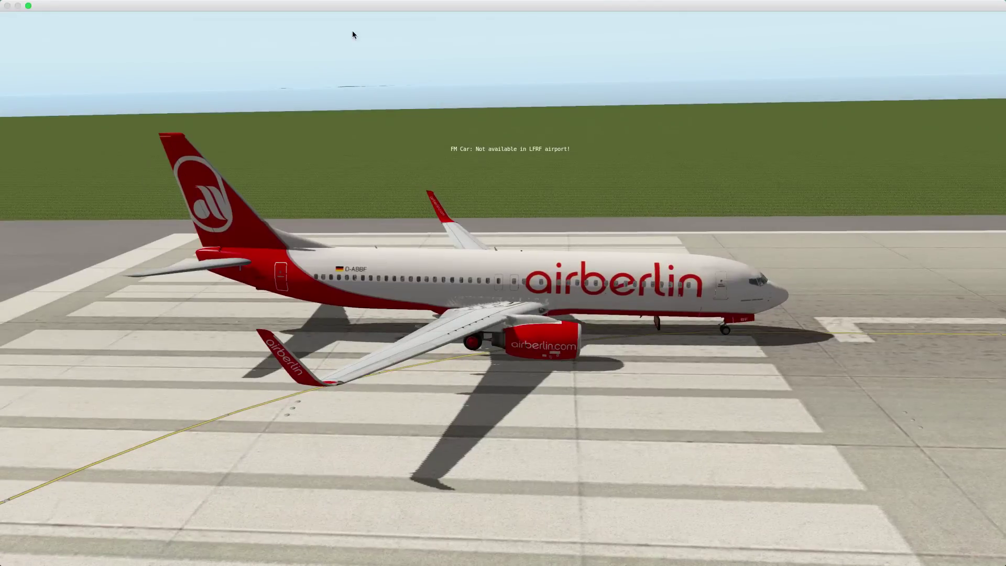
Open the ground handling plugin's Control Panel and place it lower beside the aircraft
{"action": "left_click", "coordinate": [292, 15]}
{"action": "left_click", "coordinate": [329, 43]}
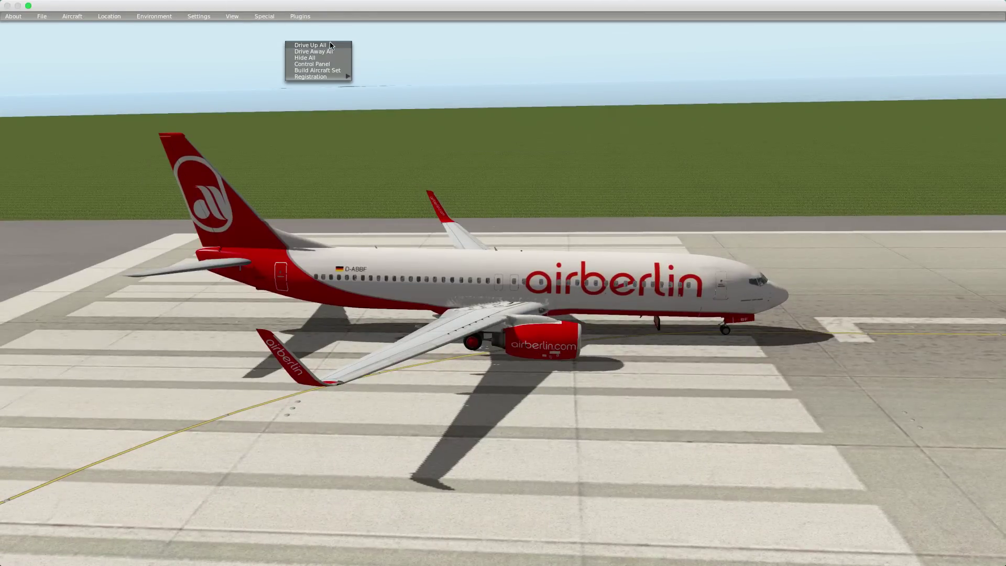
{"action": "left_click", "coordinate": [320, 63]}
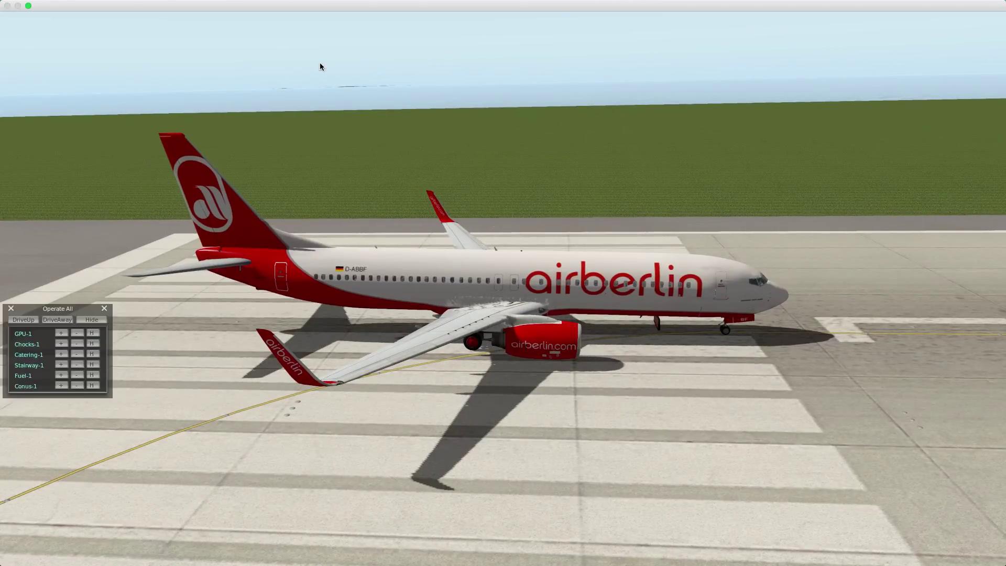
{"action": "left_click_drag", "start_coordinate": [67, 311], "coordinate": [69, 398]}
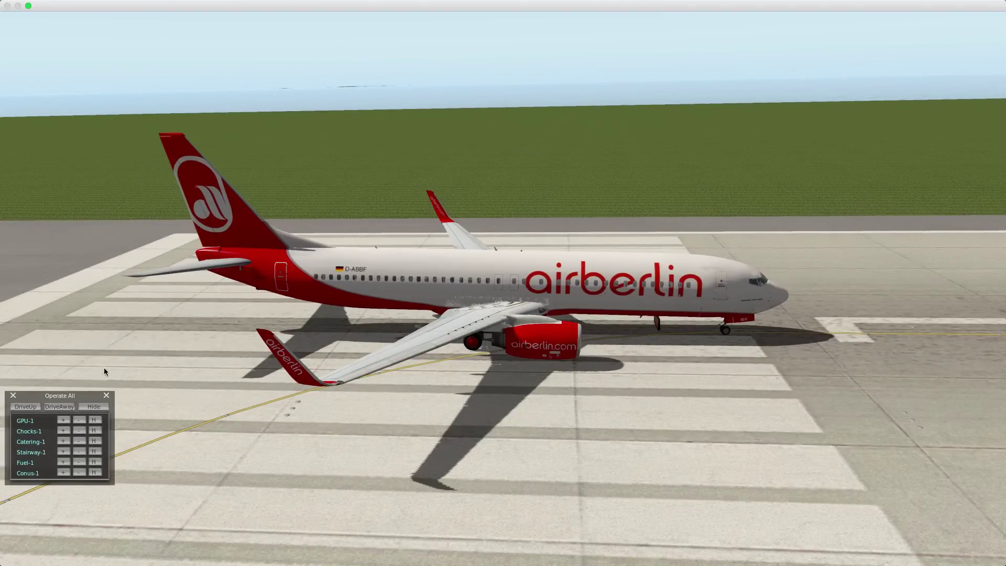
Open the plugin's Build Aircraft Set window and move it to the upper corner, clear of the aircraft
{"action": "mouse_move", "coordinate": [204, 18]}
{"action": "mouse_move", "coordinate": [206, 9]}
{"action": "left_mouse_down"}
{"action": "mouse_move", "coordinate": [240, 474]}
{"action": "mouse_move", "coordinate": [204, 5]}
{"action": "left_mouse_up"}
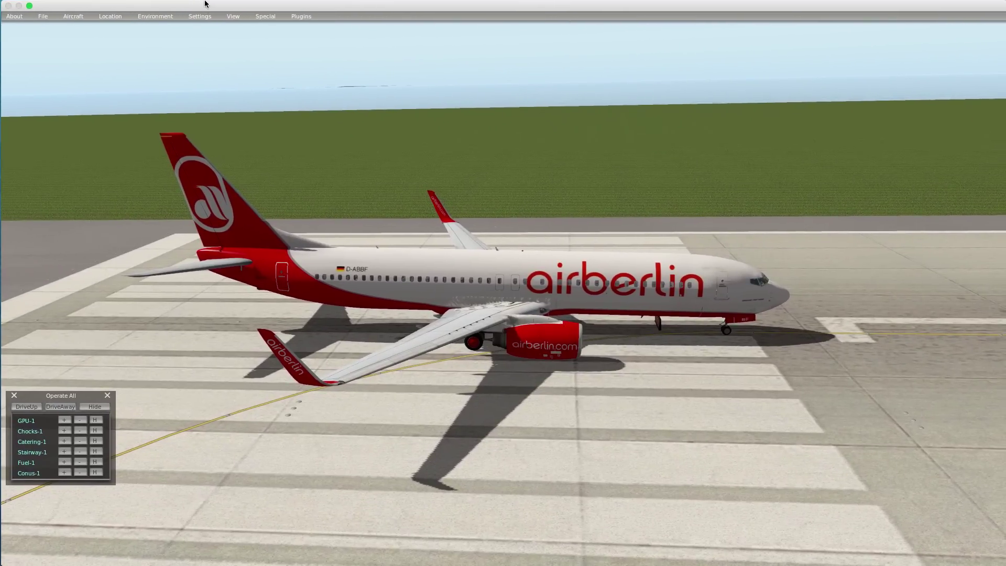
{"action": "left_click", "coordinate": [302, 17]}
{"action": "left_click", "coordinate": [325, 44]}
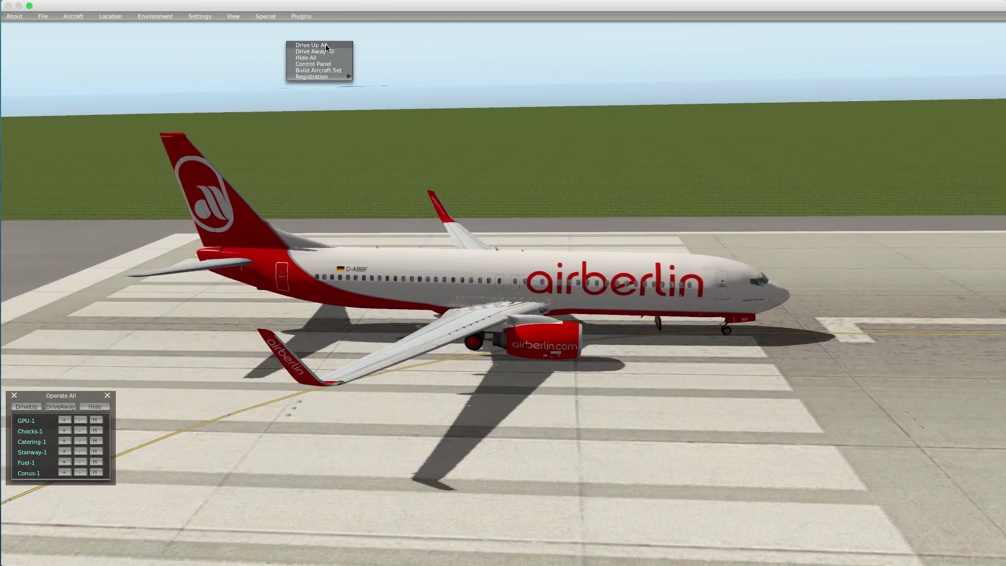
{"action": "left_click", "coordinate": [316, 71]}
{"action": "left_click_drag", "start_coordinate": [301, 309], "coordinate": [145, 24]}
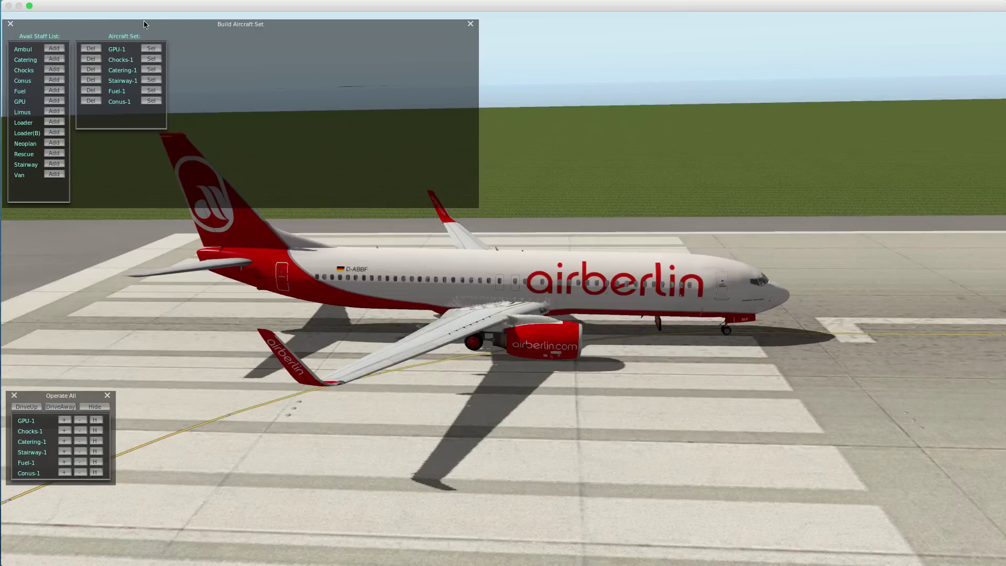
Select GPU-1 in the aircraft set and update the set with its current route details
{"action": "left_click", "coordinate": [151, 48]}
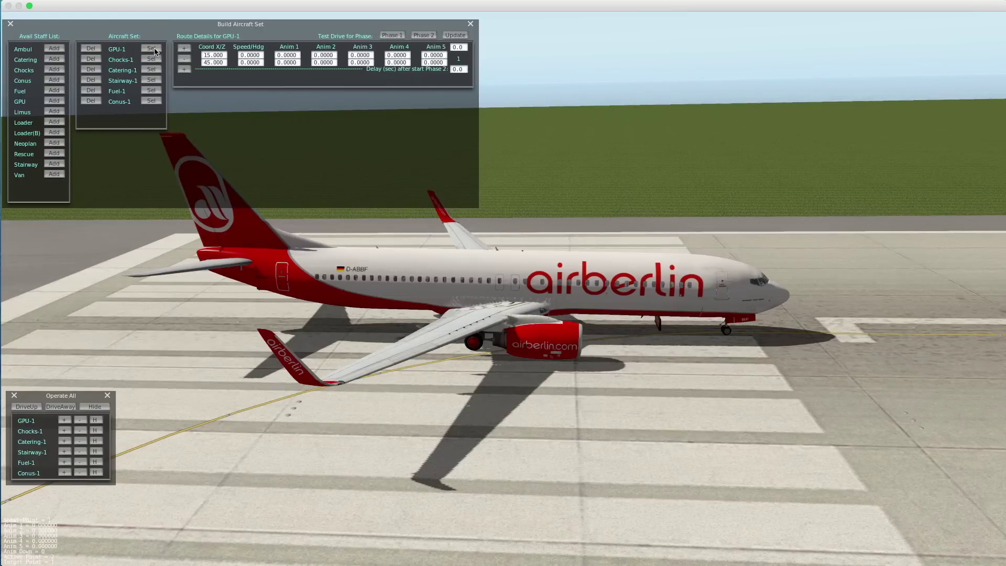
{"action": "left_click", "coordinate": [454, 35]}
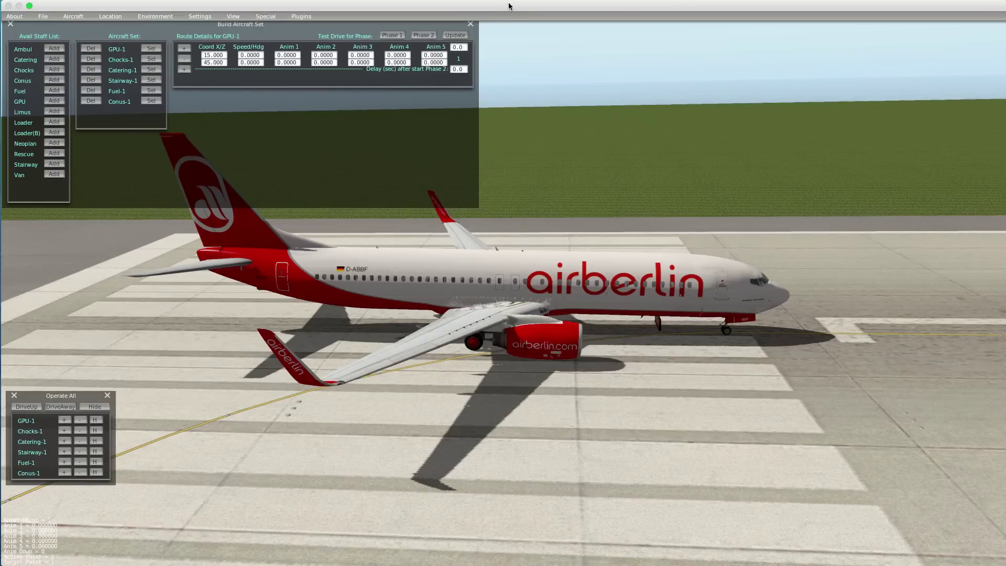
Move the simulator window down to uncover Finder and open the Custom sets folder
{"action": "left_click_drag", "start_coordinate": [508, 10], "coordinate": [511, 538]}
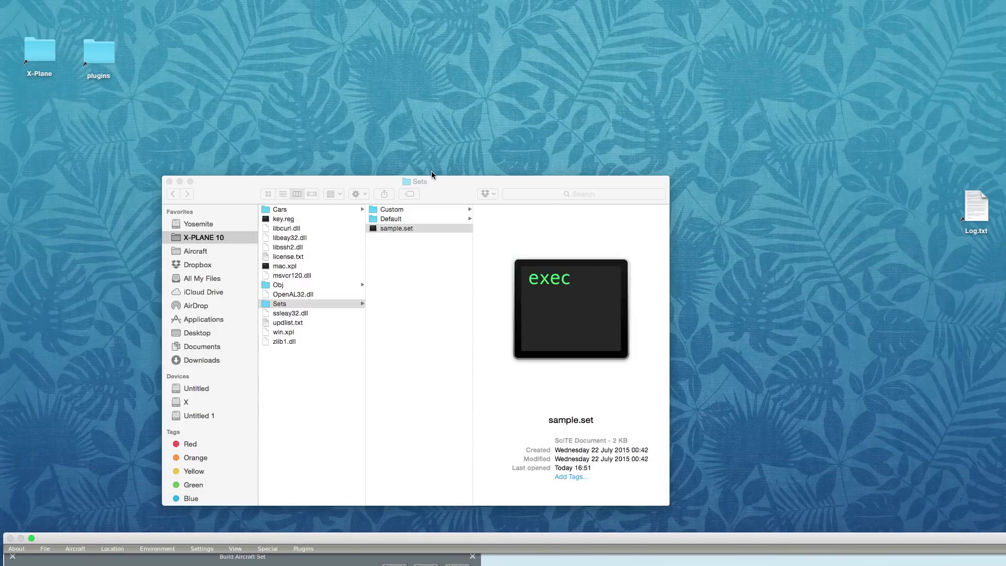
{"action": "left_click", "coordinate": [413, 211]}
{"action": "left_click", "coordinate": [414, 209]}
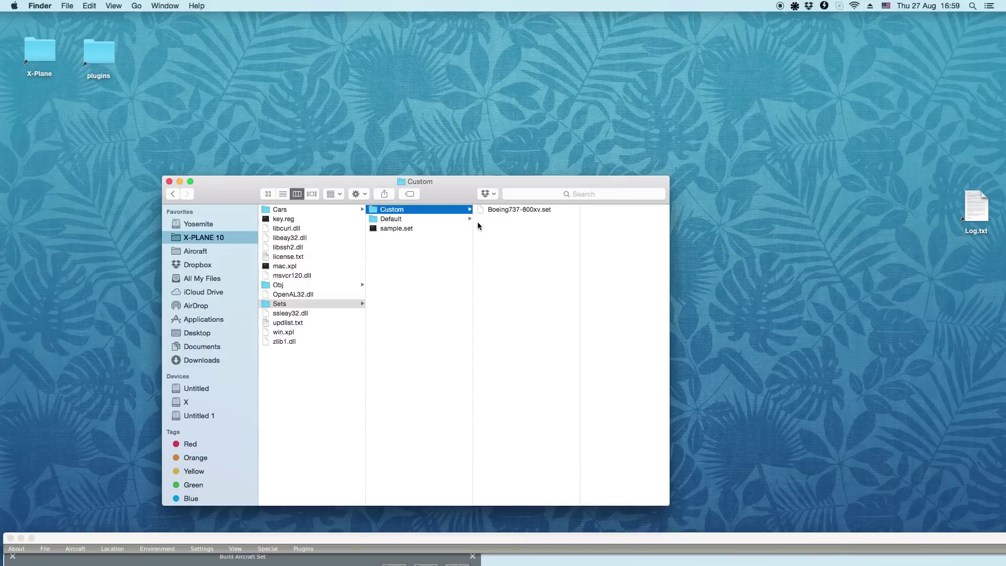
Copy Boeing737-800xv.set from the Custom folder to the desktop and place the copy above the Finder window
{"action": "left_click", "coordinate": [526, 209]}
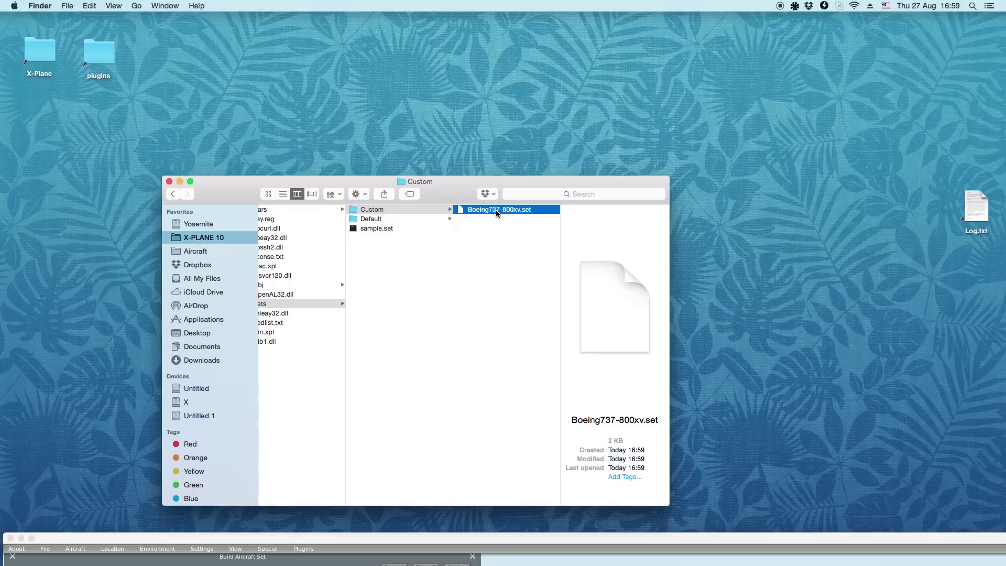
{"action": "key", "text": "super+c"}
{"action": "left_click", "coordinate": [520, 89]}
{"action": "key", "text": "super+v"}
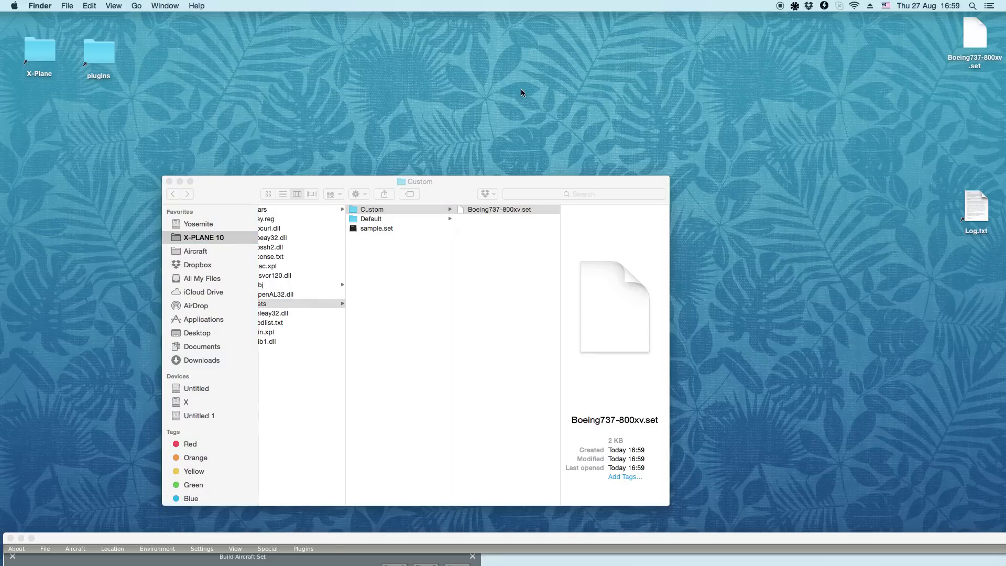
{"action": "left_click_drag", "start_coordinate": [996, 42], "coordinate": [501, 125]}
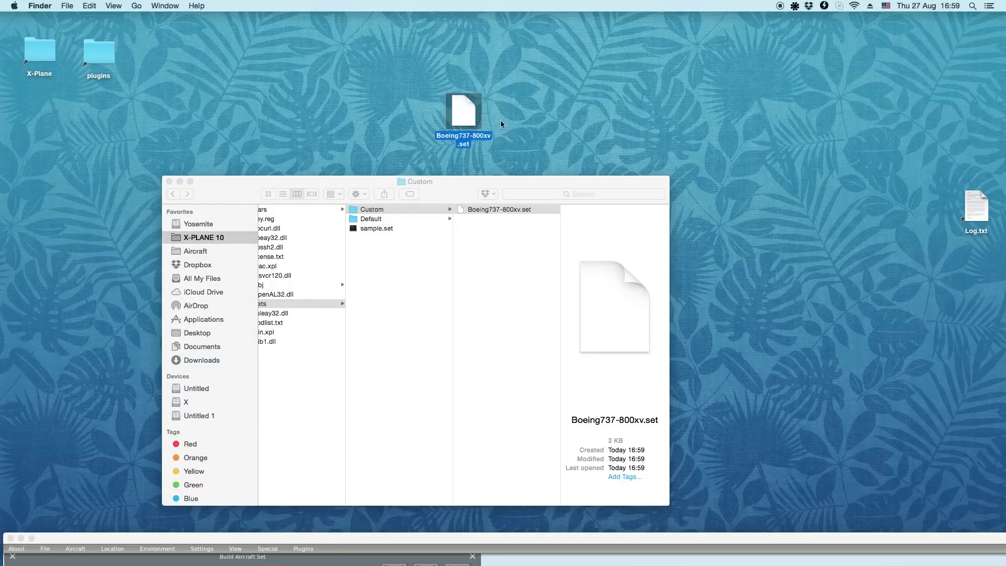
Move the original Boeing737-800xv.set in the Custom folder to the Trash
{"action": "left_click", "coordinate": [487, 216]}
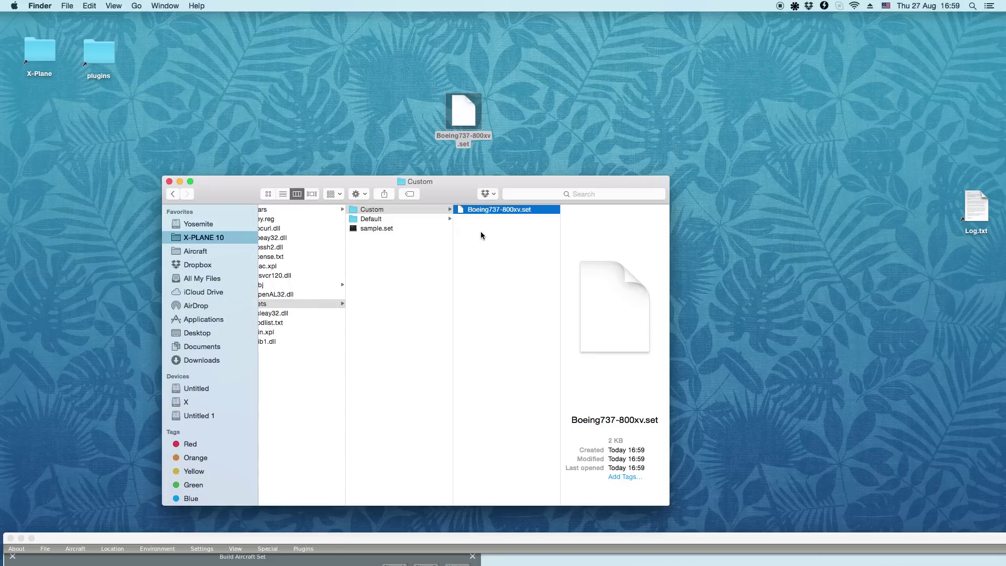
{"action": "left_click", "coordinate": [480, 231]}
{"action": "left_click", "coordinate": [485, 209]}
{"action": "right_click", "coordinate": [485, 209]}
{"action": "mouse_move", "coordinate": [524, 227]}
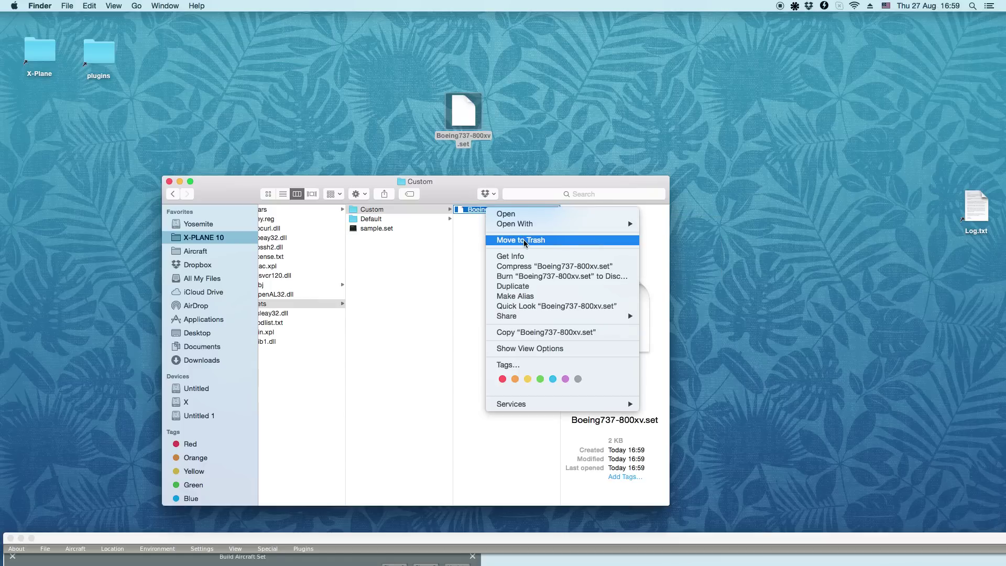
{"action": "left_click", "coordinate": [524, 241]}
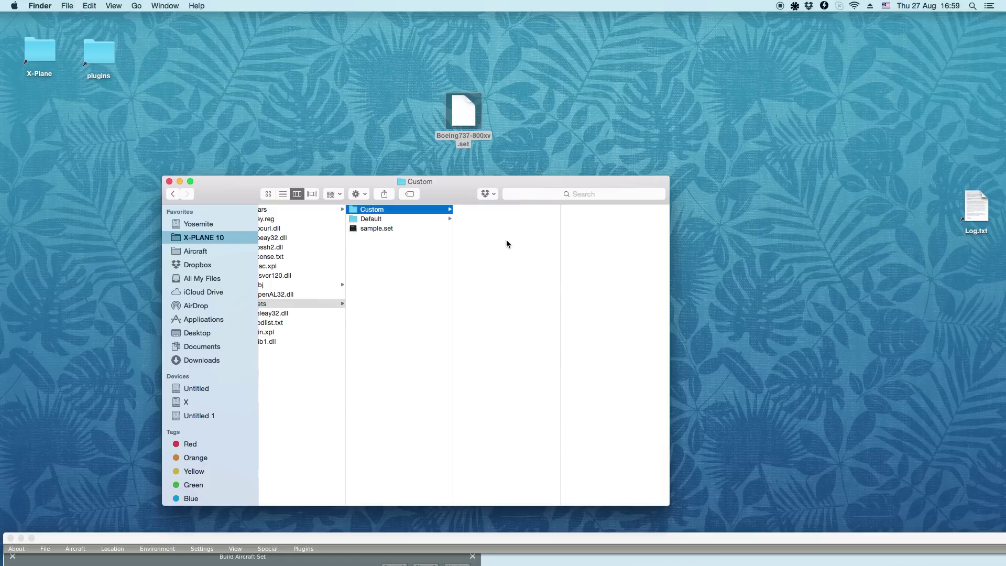
Copy AirbusA320neoby.set from the Default folder into the Custom folder
{"action": "left_click", "coordinate": [403, 220]}
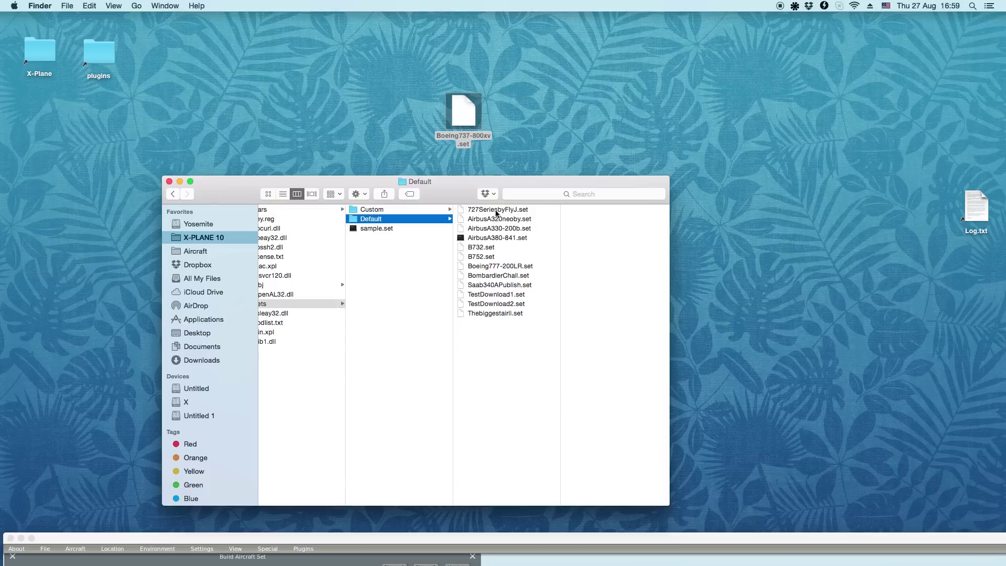
{"action": "left_click", "coordinate": [490, 221]}
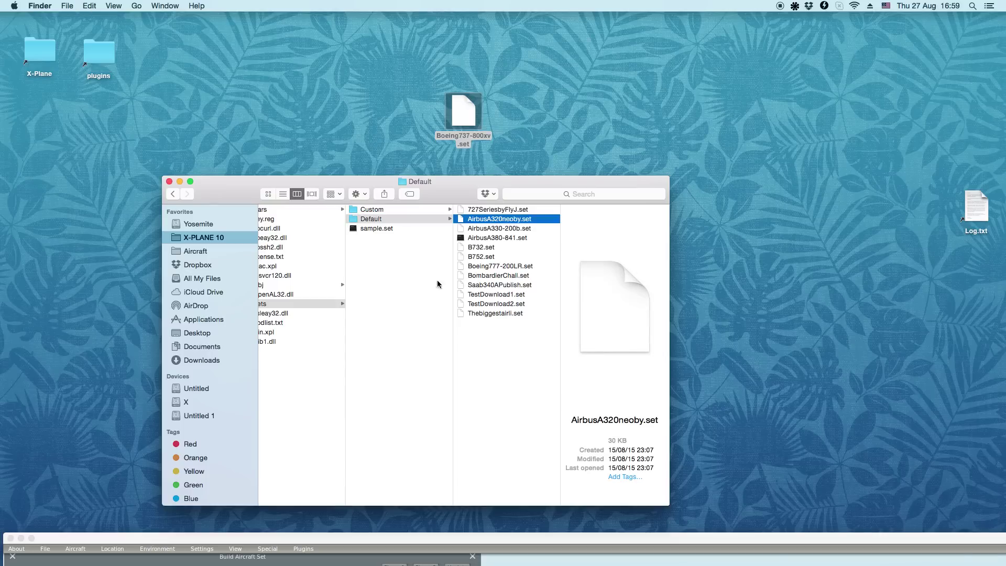
{"action": "left_click", "coordinate": [394, 210]}
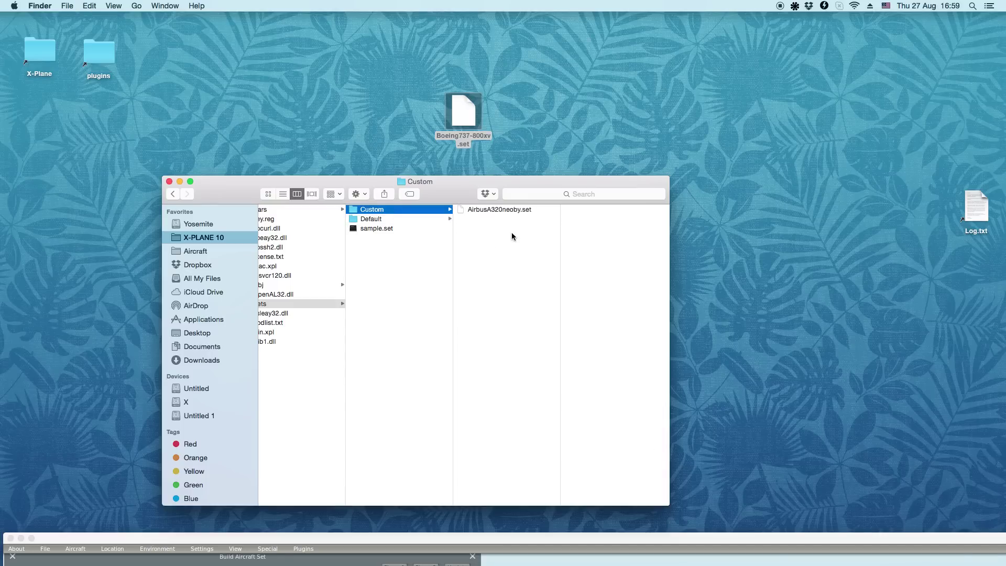
Rename AirbusA320neoby.set in the Custom folder to Boeing737-800xv.set, copying the name from the set file on the desktop
{"action": "left_click", "coordinate": [470, 138]}
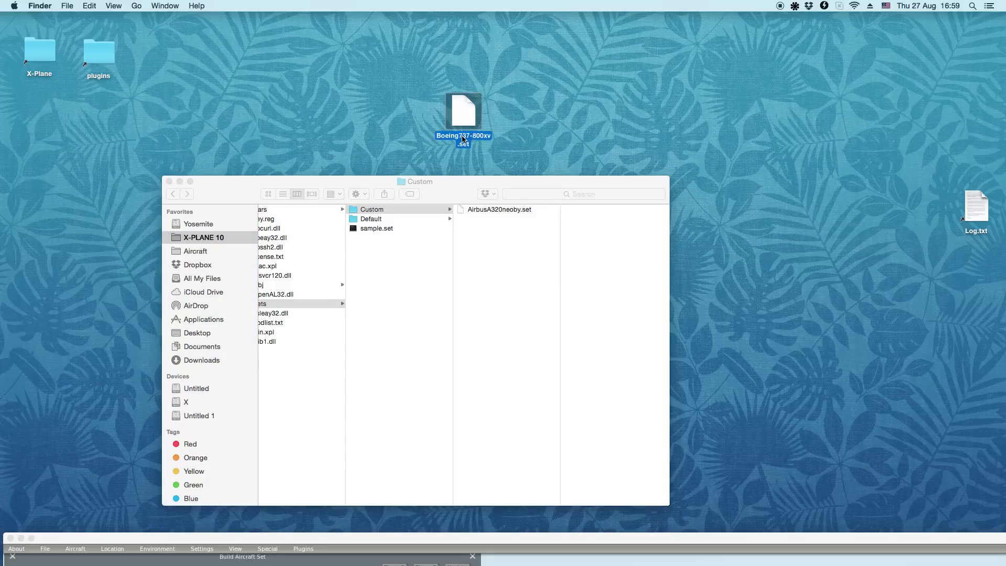
{"action": "left_click", "coordinate": [460, 141]}
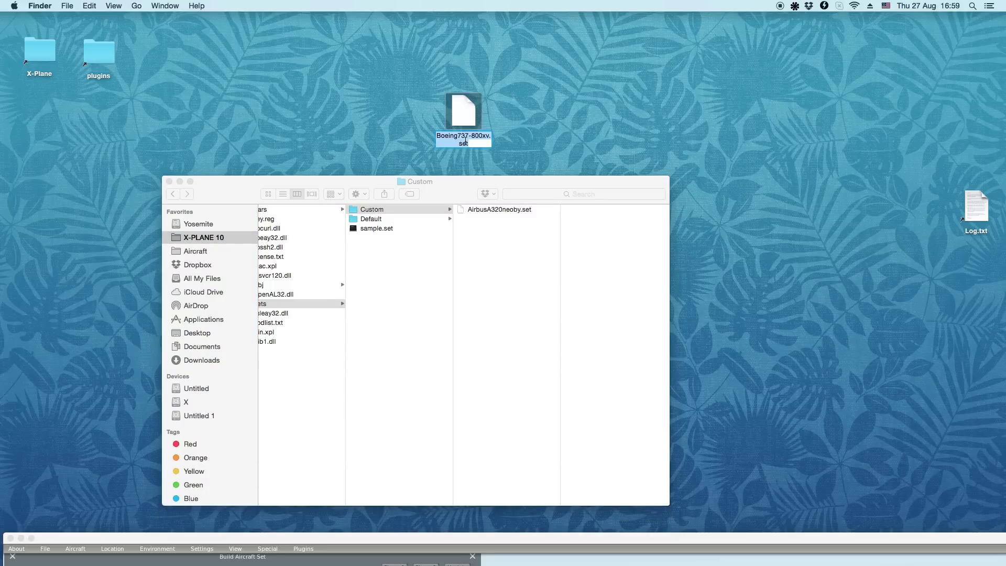
{"action": "left_click", "coordinate": [496, 210]}
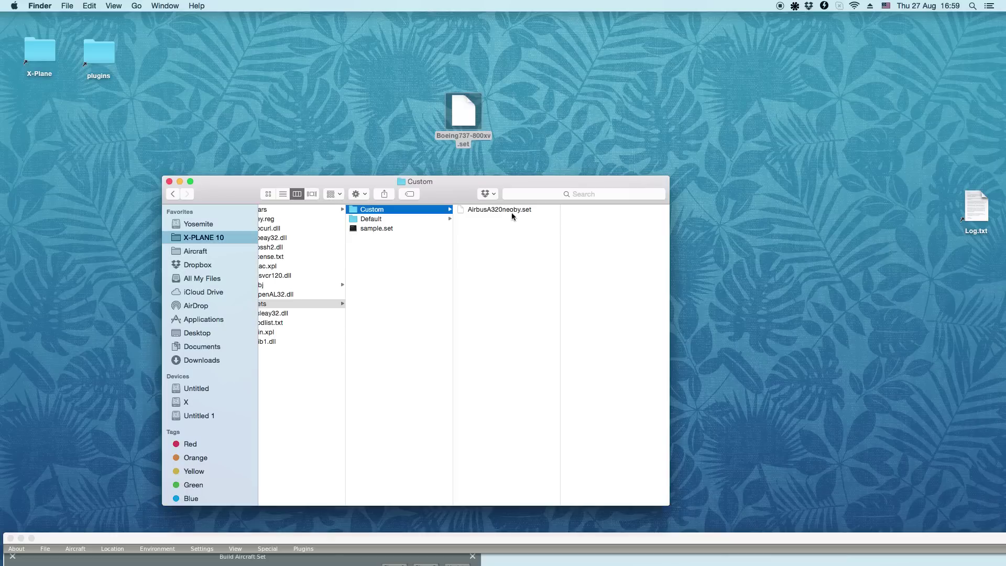
{"action": "left_click", "coordinate": [495, 211]}
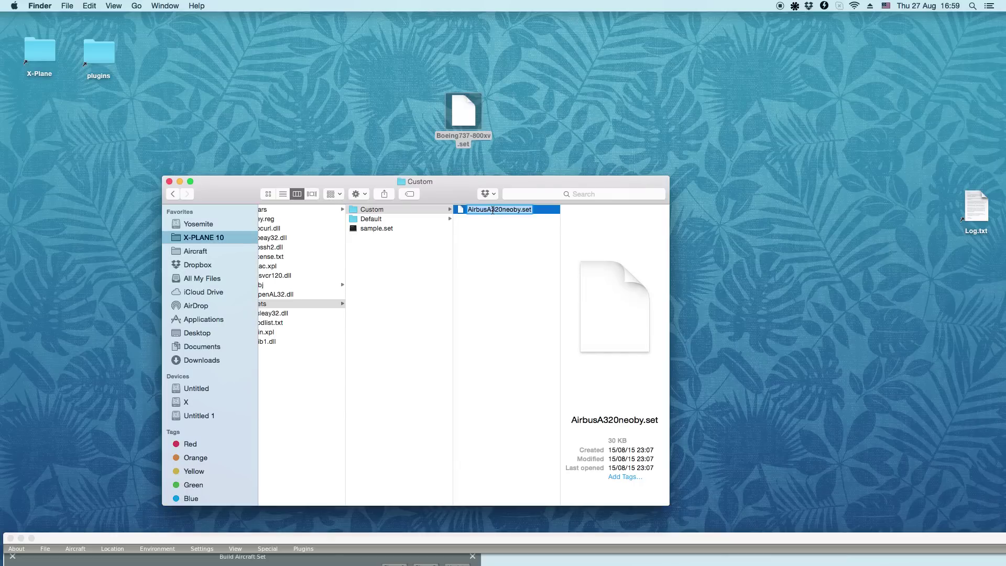
{"action": "key", "text": "super+v"}
{"action": "left_click", "coordinate": [504, 231]}
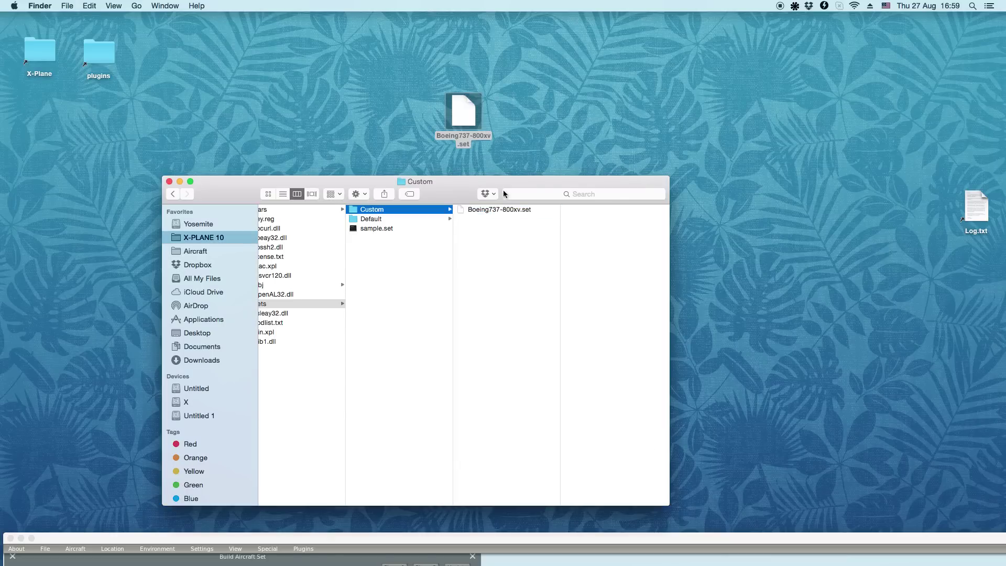
Move the desktop copy of Boeing737-800xv.set to the Trash and bring the simulator window back into full view
{"action": "left_click", "coordinate": [506, 111]}
{"action": "right_click", "coordinate": [460, 117]}
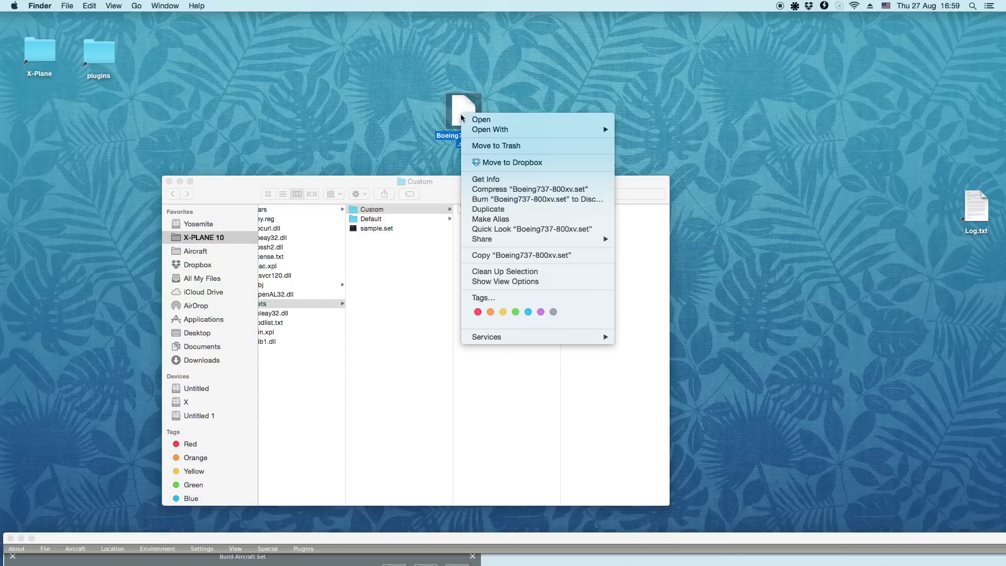
{"action": "left_click", "coordinate": [501, 147]}
{"action": "left_click_drag", "start_coordinate": [492, 186], "coordinate": [503, 121]}
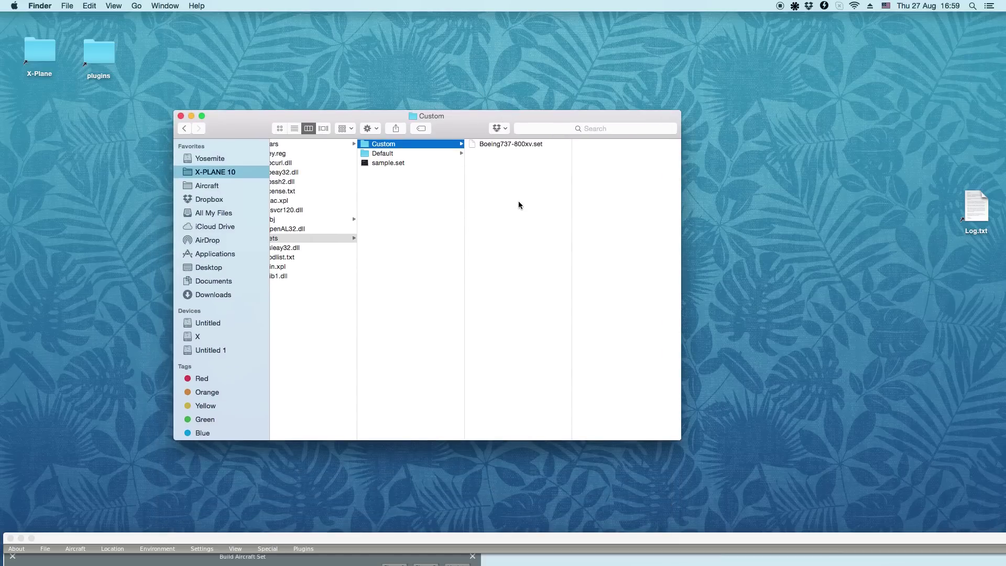
{"action": "left_click_drag", "start_coordinate": [429, 536], "coordinate": [427, 5]}
Reload the 737.acf aircraft from Boeing737-800_x737_v493 with the default paint and switch to the external view
{"action": "left_click", "coordinate": [71, 16]}
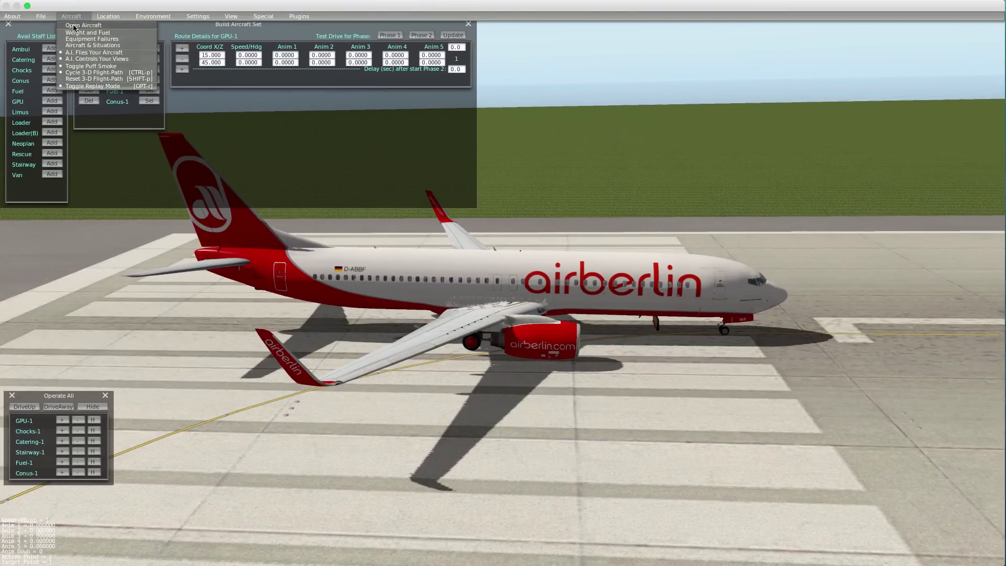
{"action": "left_click", "coordinate": [76, 28]}
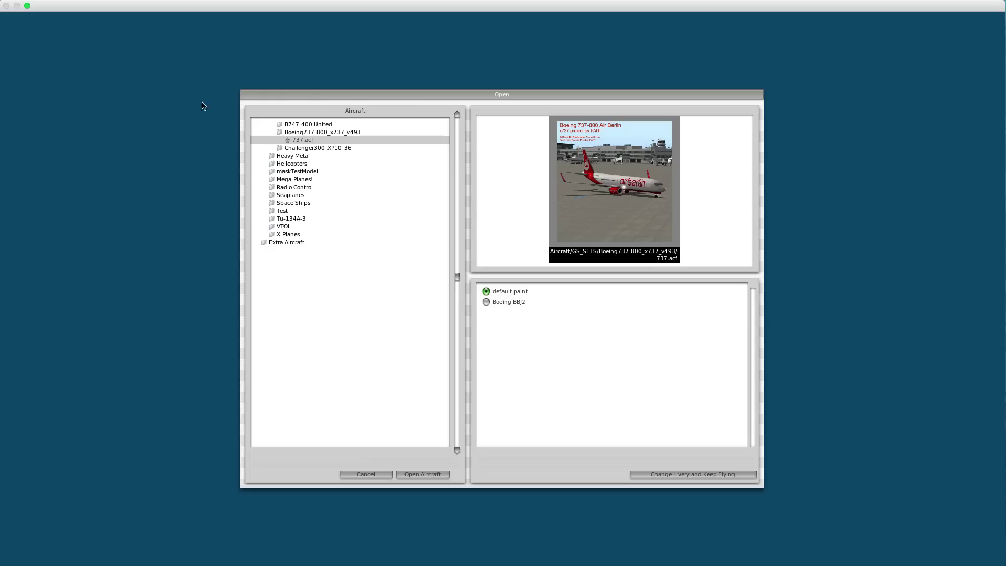
{"action": "left_click", "coordinate": [423, 474]}
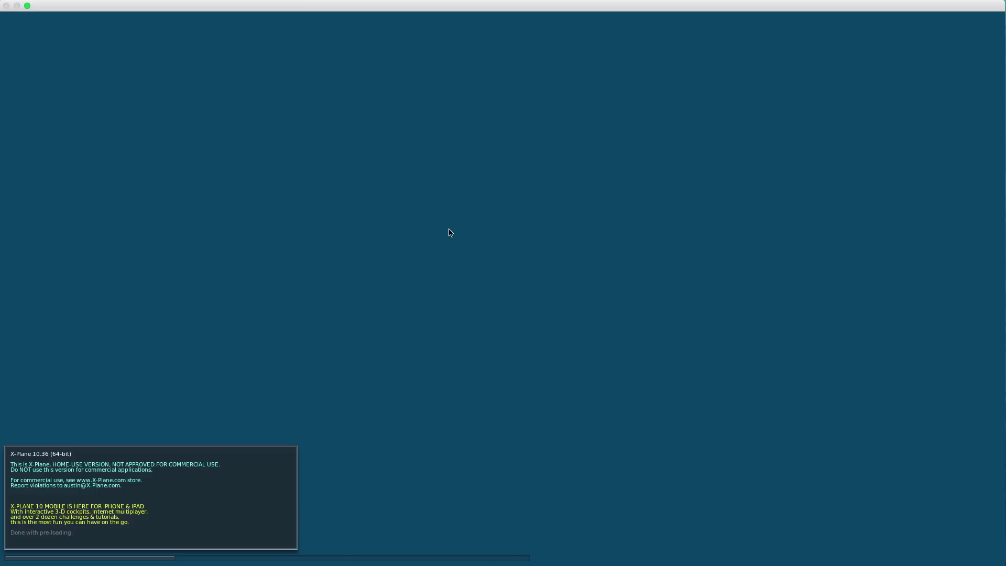
{"action": "key", "text": "shift+4"}
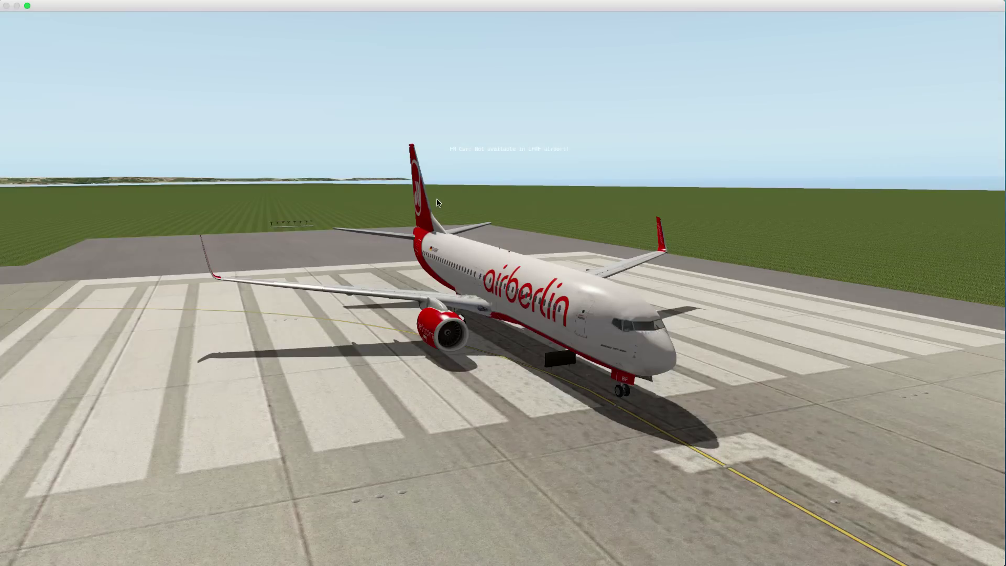
Open the GroundHandling Build Aircraft Set window and move it off the aircraft
{"action": "left_click", "coordinate": [299, 16]}
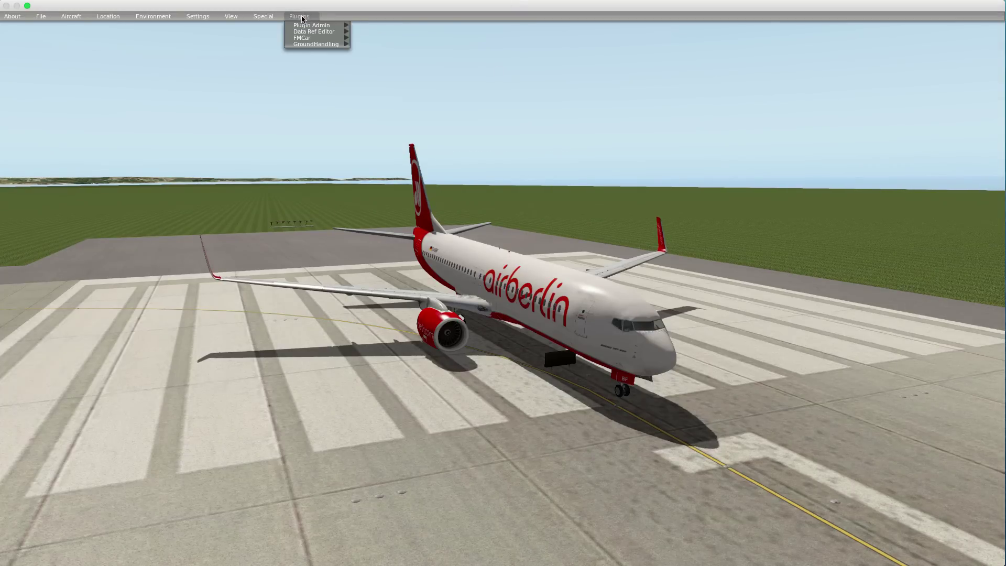
{"action": "left_click", "coordinate": [312, 44]}
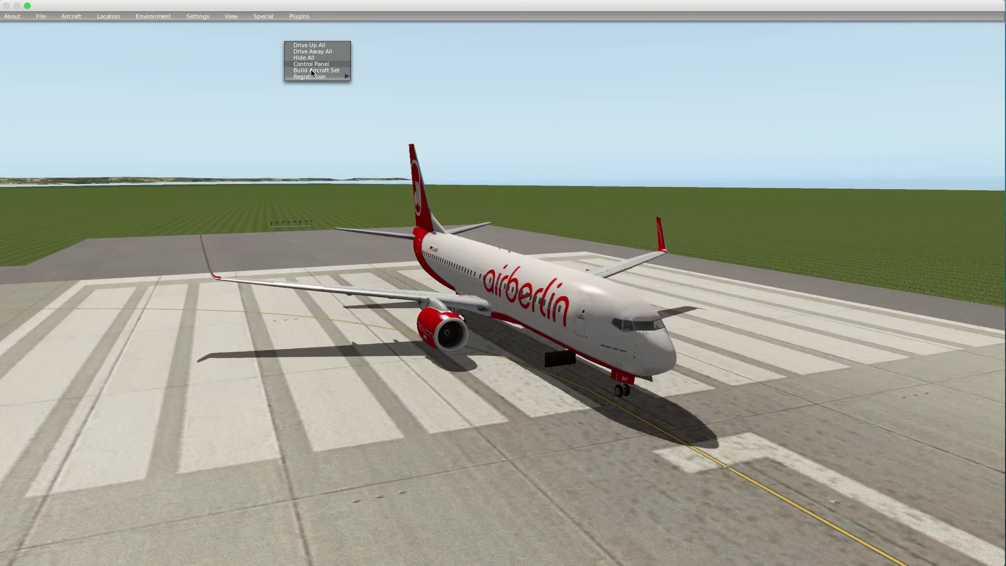
{"action": "left_click", "coordinate": [311, 70]}
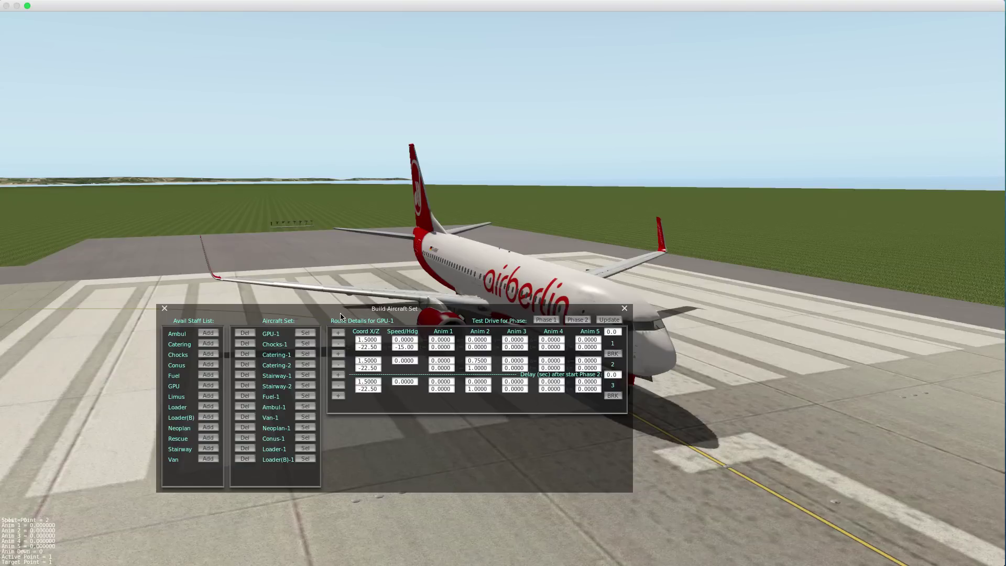
{"action": "left_click_drag", "start_coordinate": [335, 312], "coordinate": [183, 37]}
Open the GroundHandling control panel and send all ground vehicles to the aircraft
{"action": "left_click", "coordinate": [299, 16]}
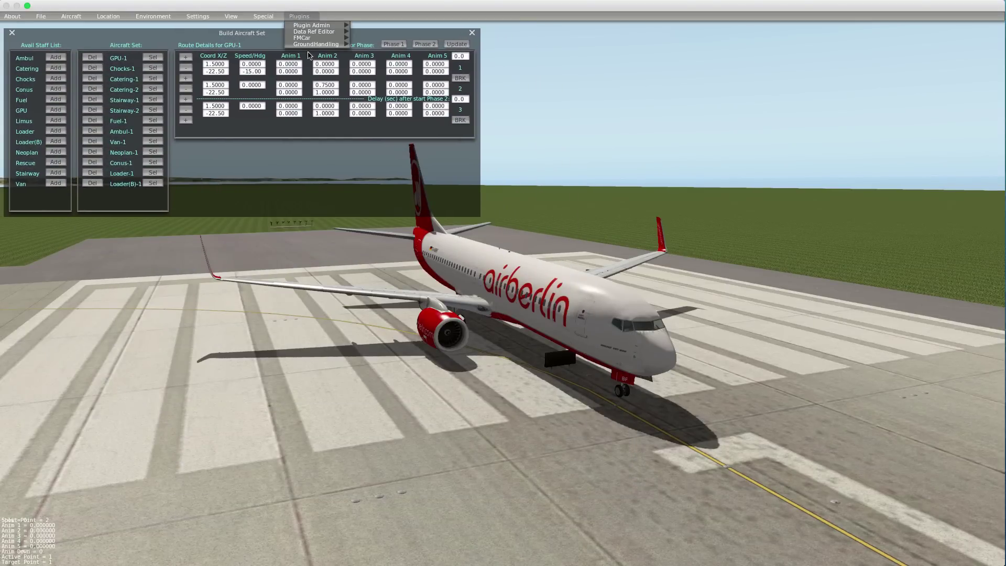
{"action": "left_click", "coordinate": [315, 64]}
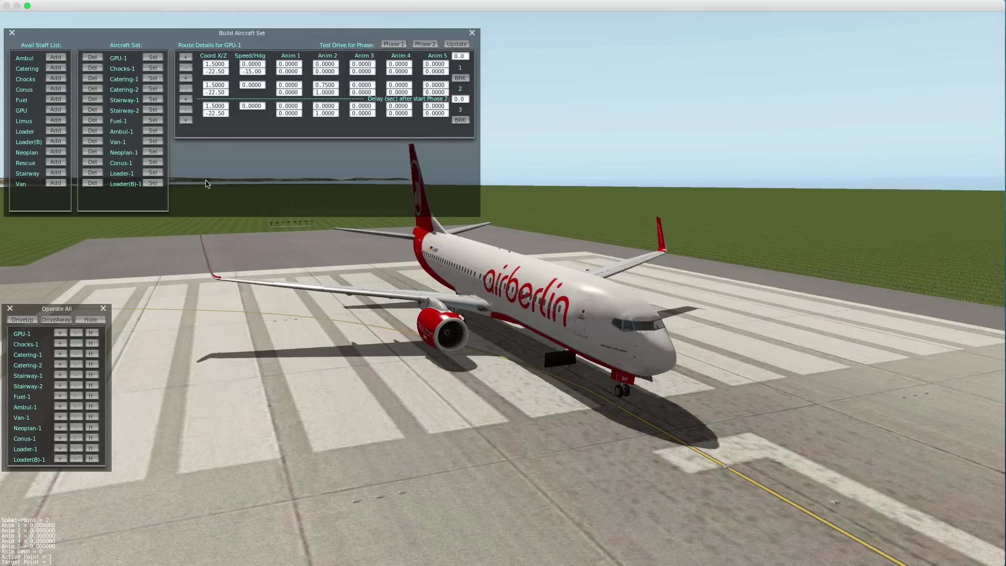
{"action": "left_click", "coordinate": [22, 321]}
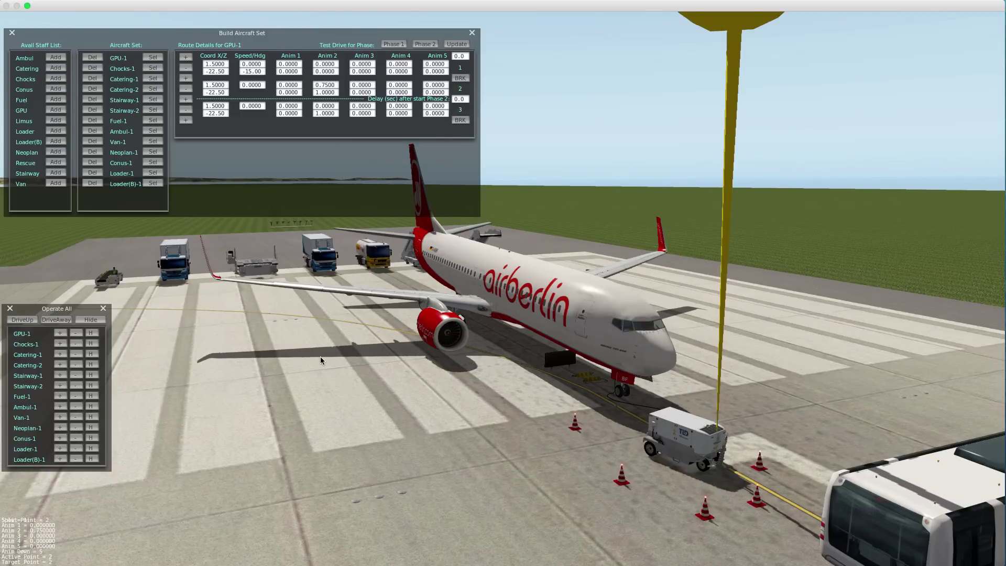
Examine from all sides how the stairs, loaders, fuel and catering trucks approach and position themselves around the aircraft
{"action": "left_click_drag", "start_coordinate": [320, 360], "coordinate": [263, 408]}
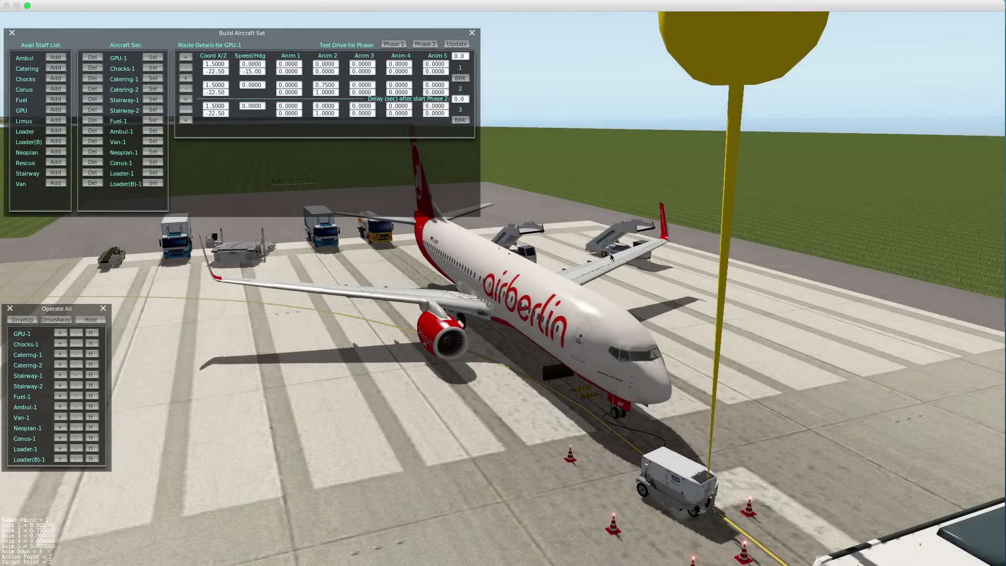
{"action": "left_click_drag", "start_coordinate": [610, 254], "coordinate": [269, 255]}
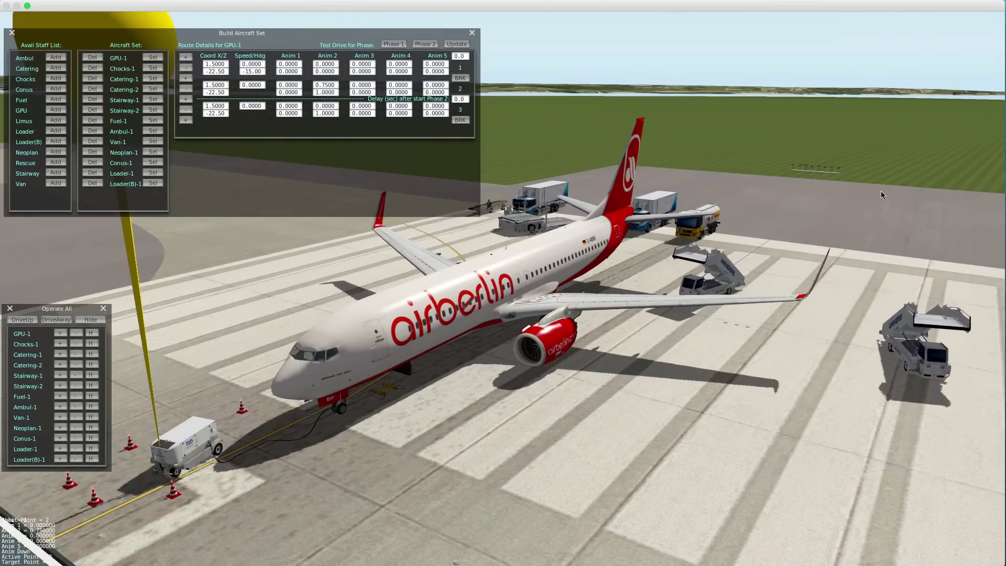
{"action": "left_click_drag", "start_coordinate": [881, 194], "coordinate": [583, 297]}
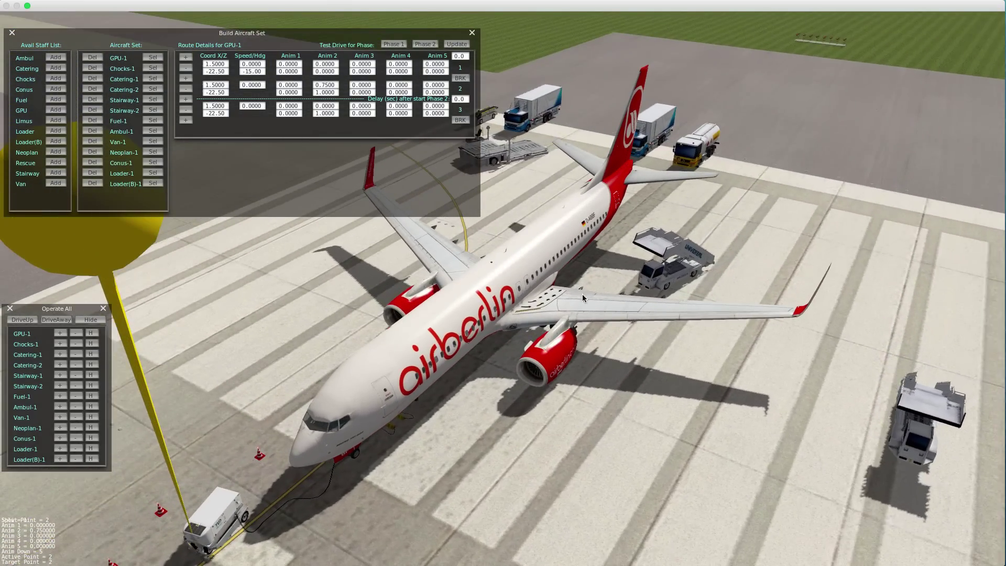
{"action": "left_click_drag", "start_coordinate": [384, 339], "coordinate": [668, 433]}
{"action": "left_click_drag", "start_coordinate": [376, 478], "coordinate": [473, 469]}
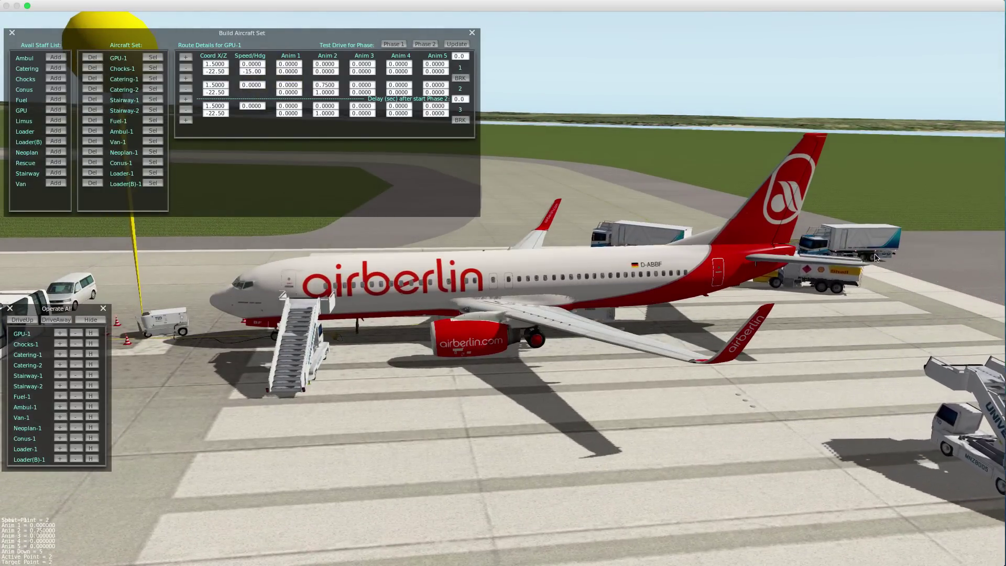
{"action": "left_click_drag", "start_coordinate": [874, 257], "coordinate": [607, 199]}
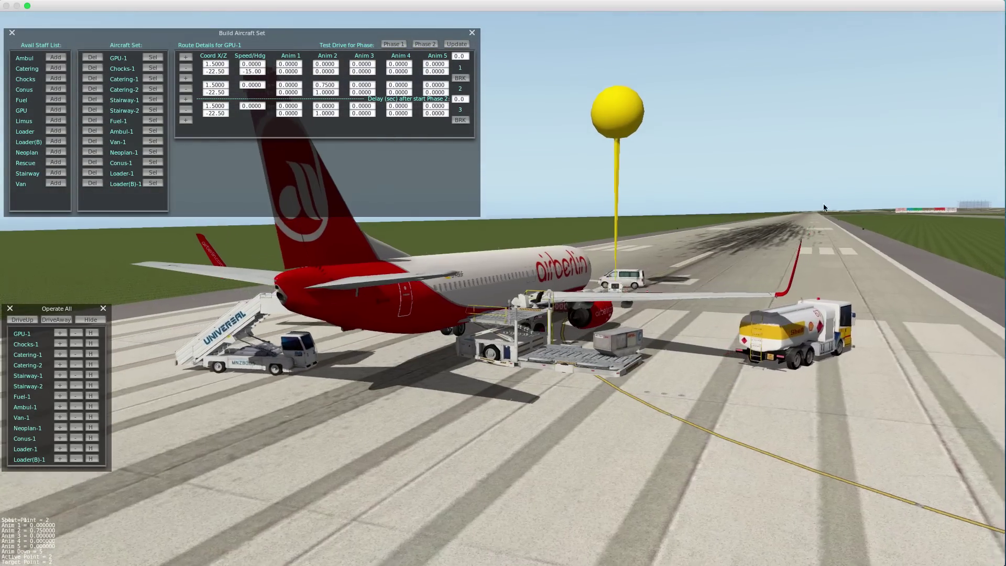
{"action": "left_click_drag", "start_coordinate": [823, 208], "coordinate": [481, 219]}
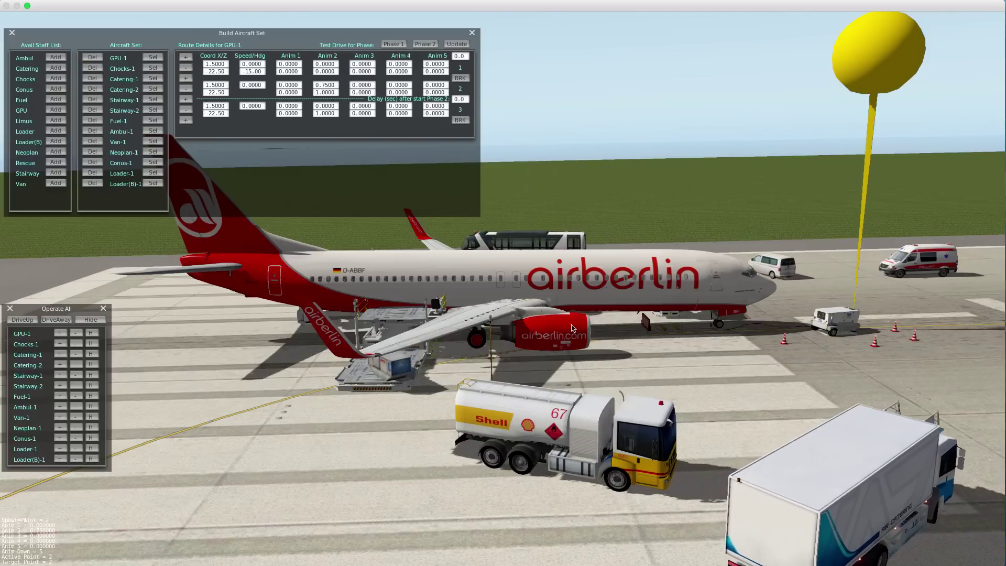
{"action": "left_click_drag", "start_coordinate": [585, 304], "coordinate": [535, 257]}
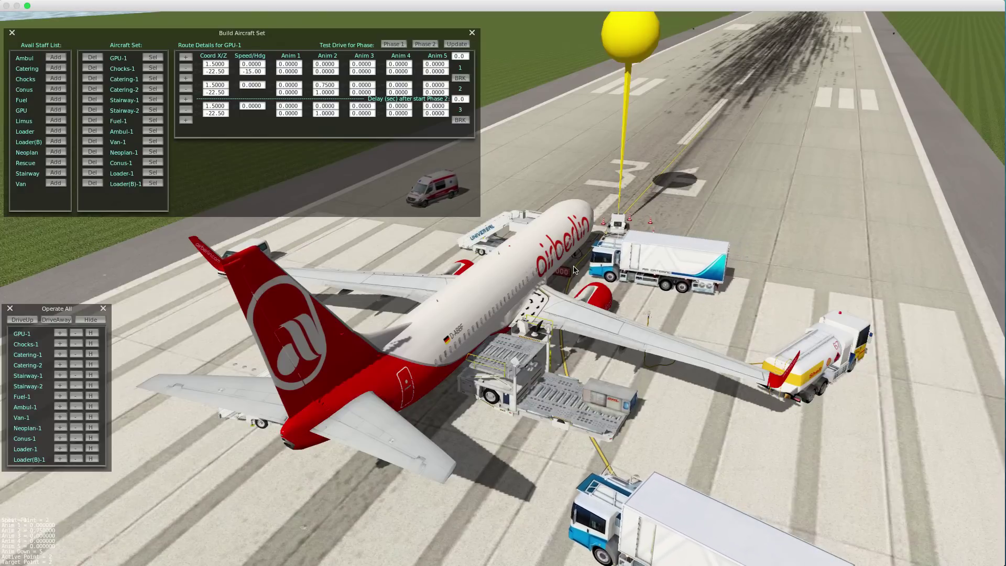
{"action": "mouse_move", "coordinate": [2, 2]}
{"action": "left_click_drag", "start_coordinate": [1, 2], "coordinate": [99, 85]}
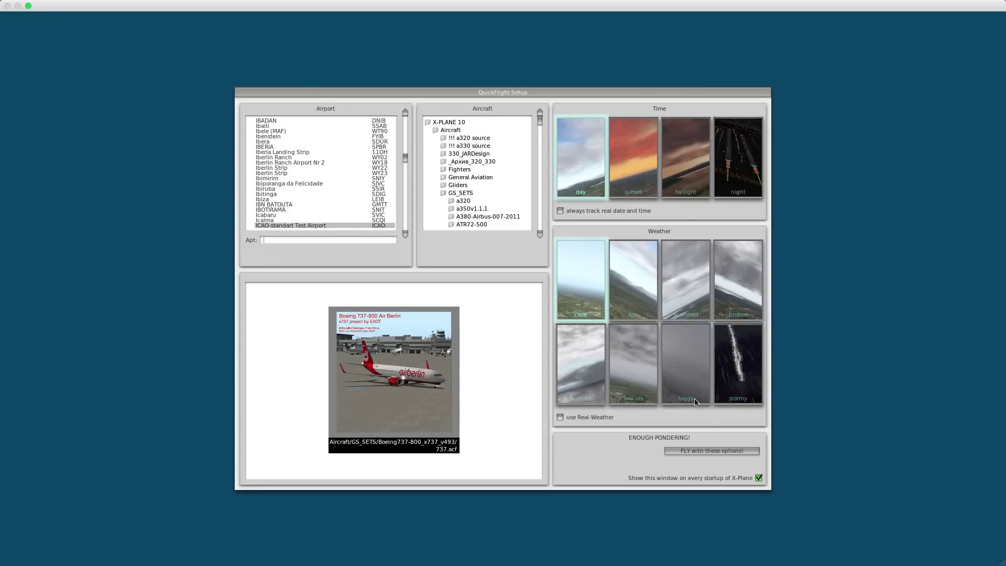
Start the flight with the Boeing 737-800 at the ICAO-standart Test Airport and switch to the external view
{"action": "left_click", "coordinate": [703, 450]}
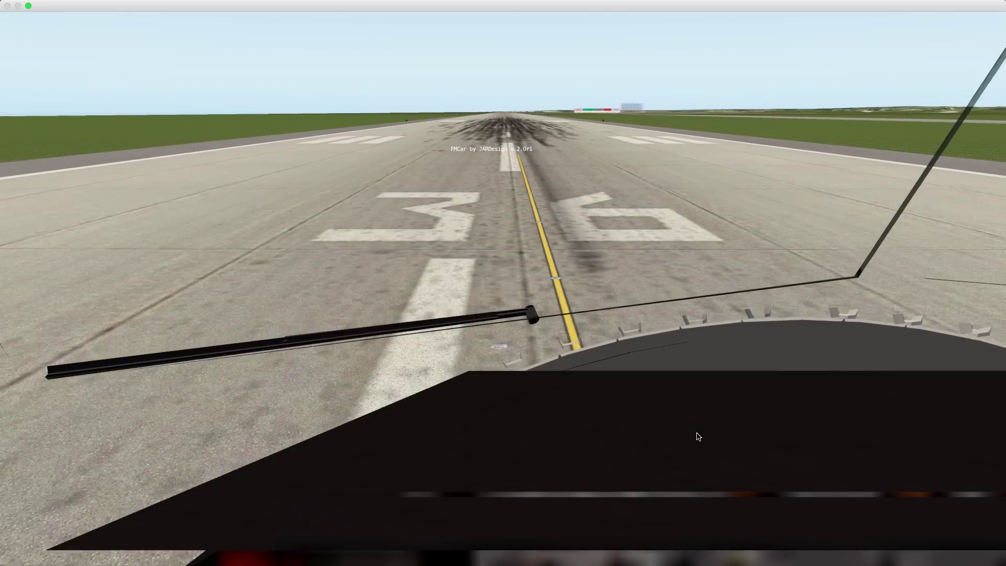
{"action": "key", "text": "shift+4"}
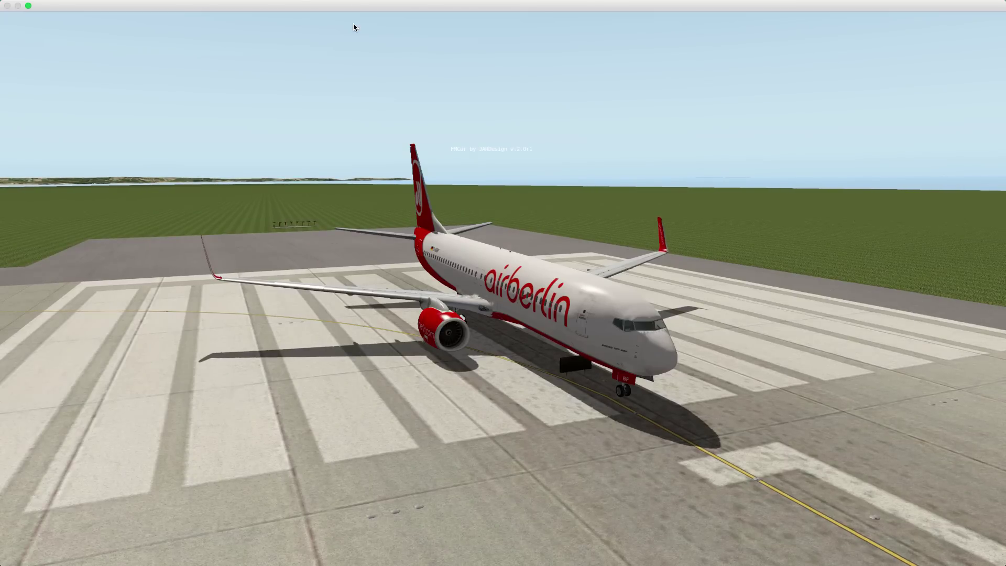
Open the Build Aircraft Set window for the newly started flight and place it over the sky, away from the aircraft
{"action": "left_click", "coordinate": [306, 15]}
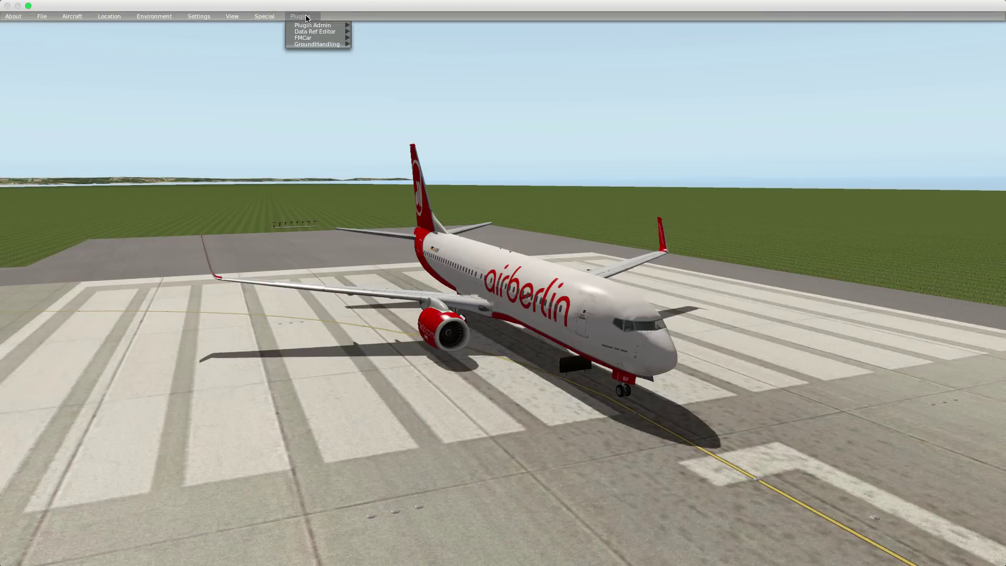
{"action": "left_click", "coordinate": [313, 44]}
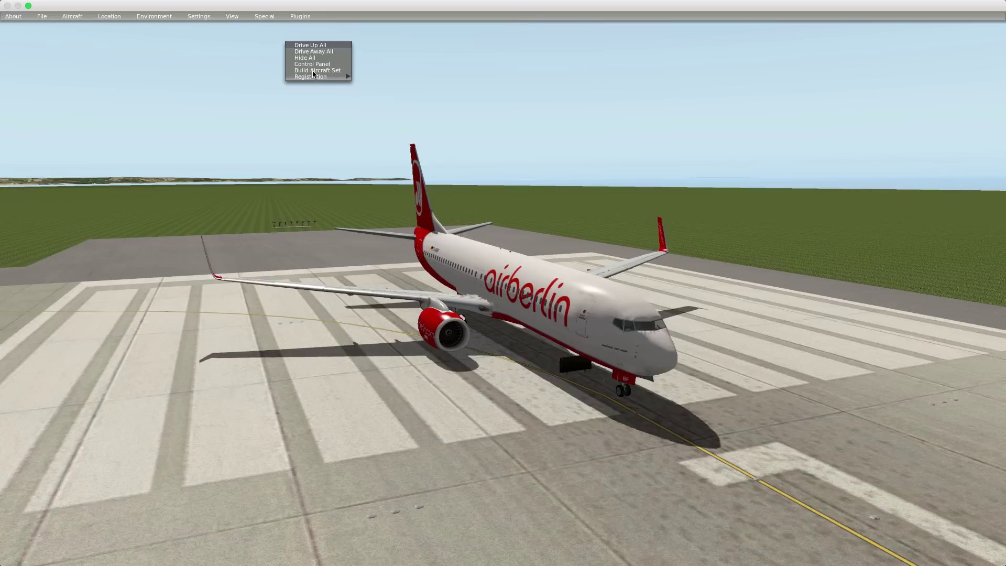
{"action": "left_click", "coordinate": [316, 64]}
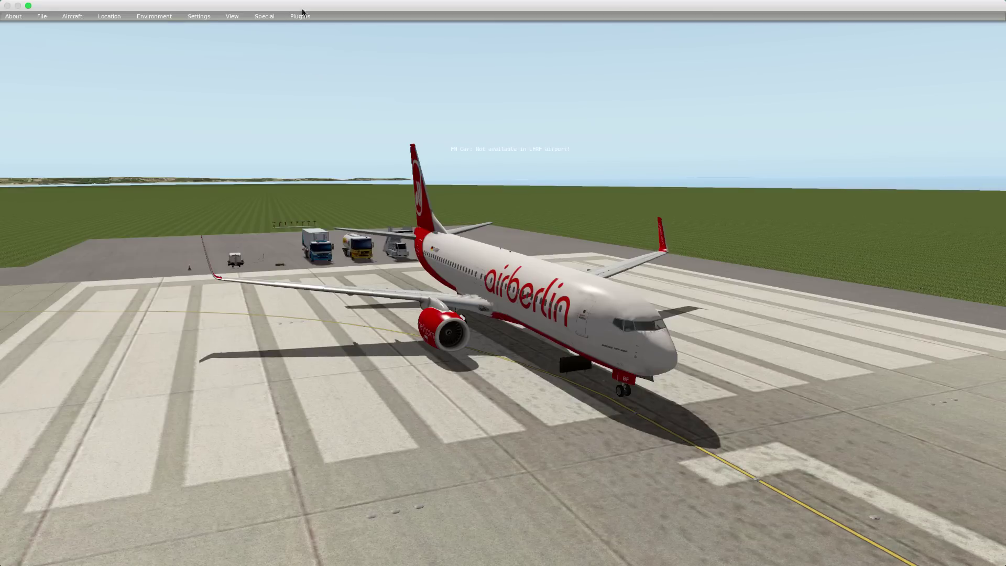
{"action": "left_click", "coordinate": [300, 17]}
{"action": "left_click", "coordinate": [318, 45]}
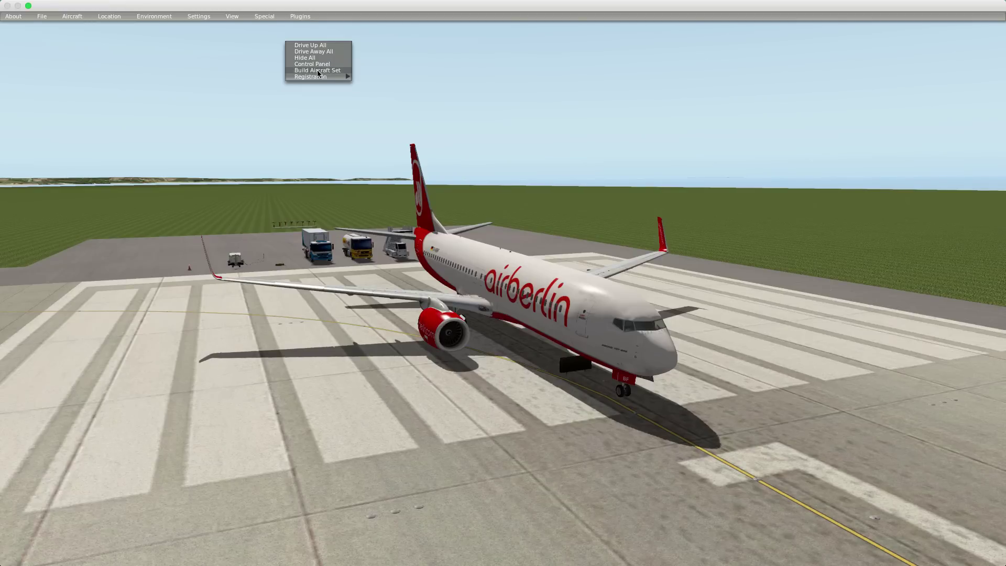
{"action": "left_click", "coordinate": [318, 71]}
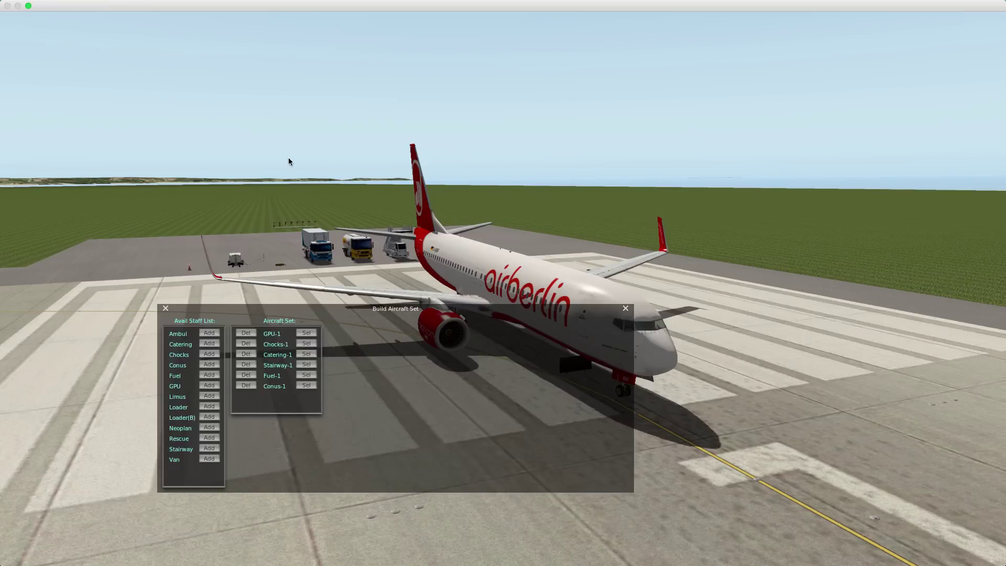
{"action": "left_click_drag", "start_coordinate": [316, 311], "coordinate": [199, 57]}
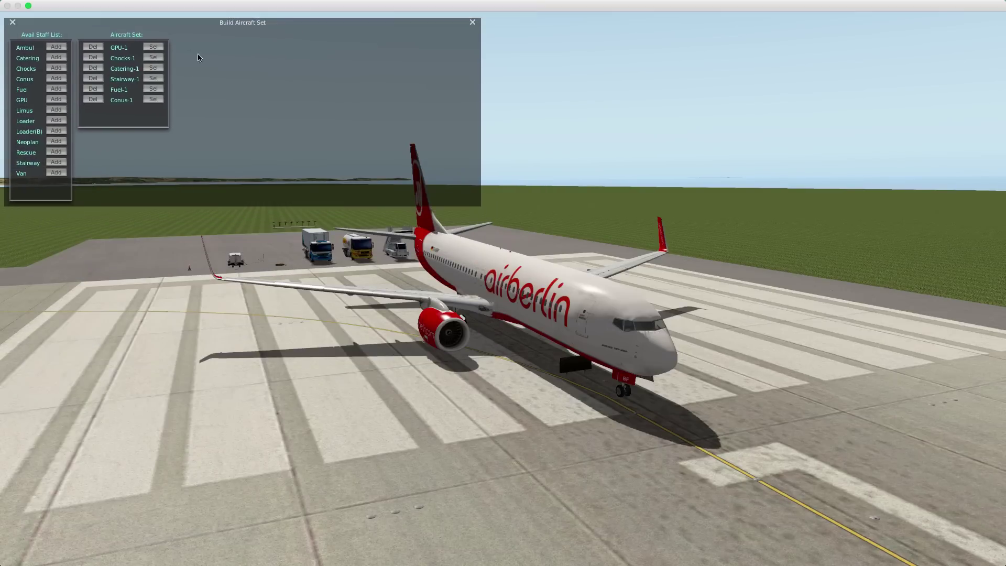
Delete GPU-1, Chocks-1, Catering-1, Stairway-1, Fuel-1 and Conus-1 from the aircraft set
{"action": "left_click", "coordinate": [93, 47]}
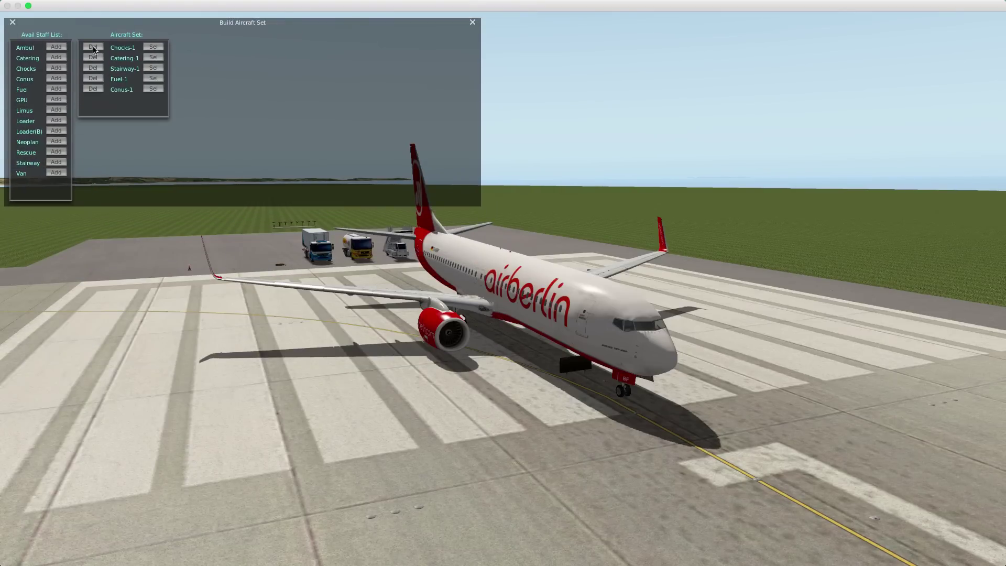
{"action": "left_click", "coordinate": [92, 47]}
{"action": "left_click", "coordinate": [93, 47]}
{"action": "left_click", "coordinate": [92, 47]}
{"action": "left_click", "coordinate": [93, 47]}
{"action": "left_click", "coordinate": [92, 48]}
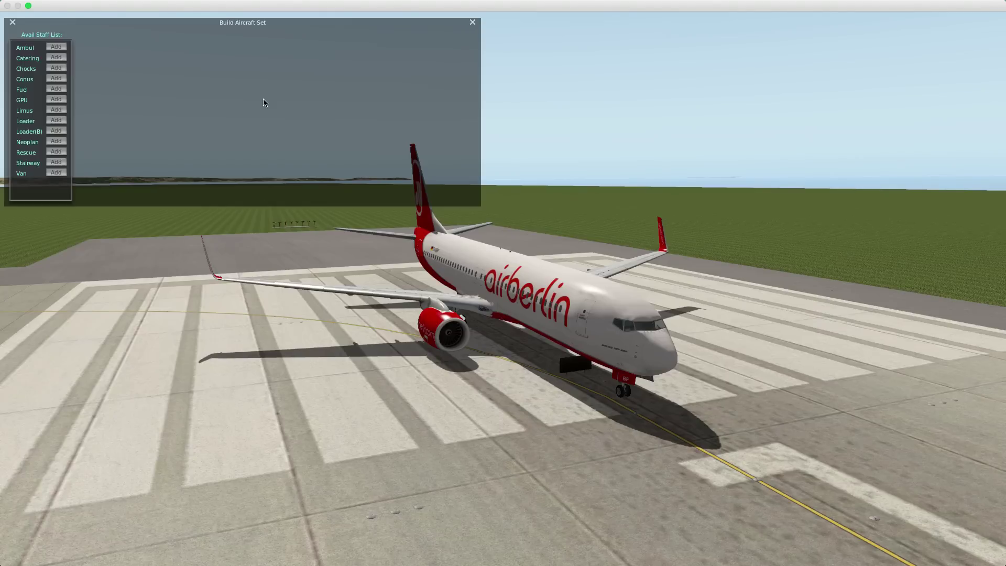
Add a GPU to the emptied aircraft set and create the first point of its route
{"action": "left_click", "coordinate": [55, 99]}
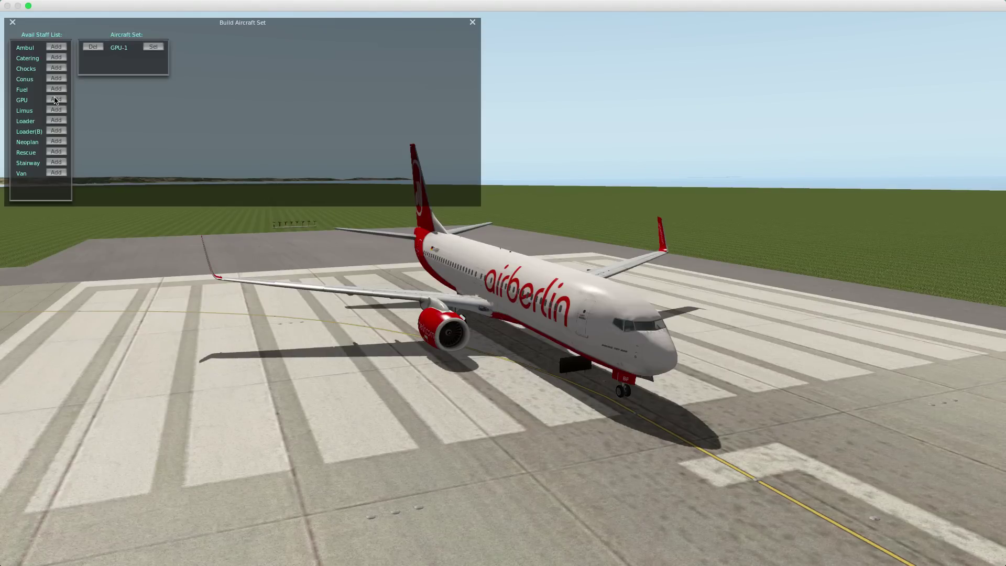
{"action": "left_click", "coordinate": [151, 47]}
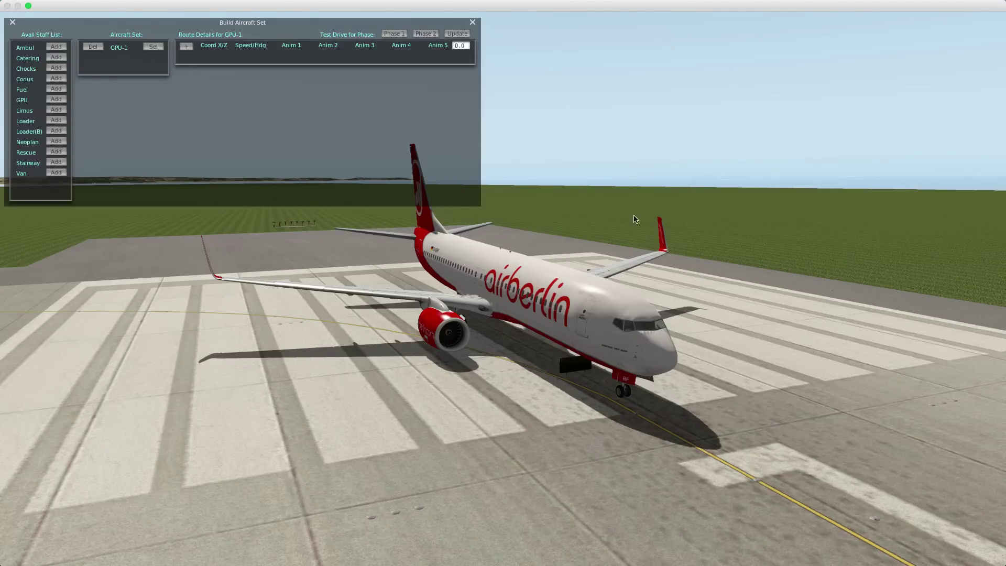
{"action": "left_click_drag", "start_coordinate": [635, 219], "coordinate": [865, 313]}
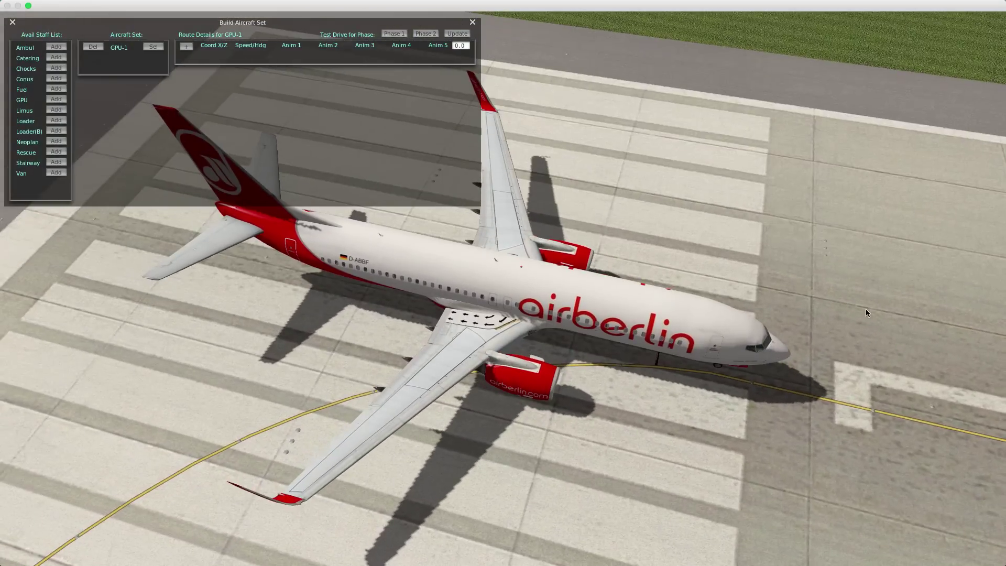
{"action": "left_click_drag", "start_coordinate": [338, 376], "coordinate": [448, 321]}
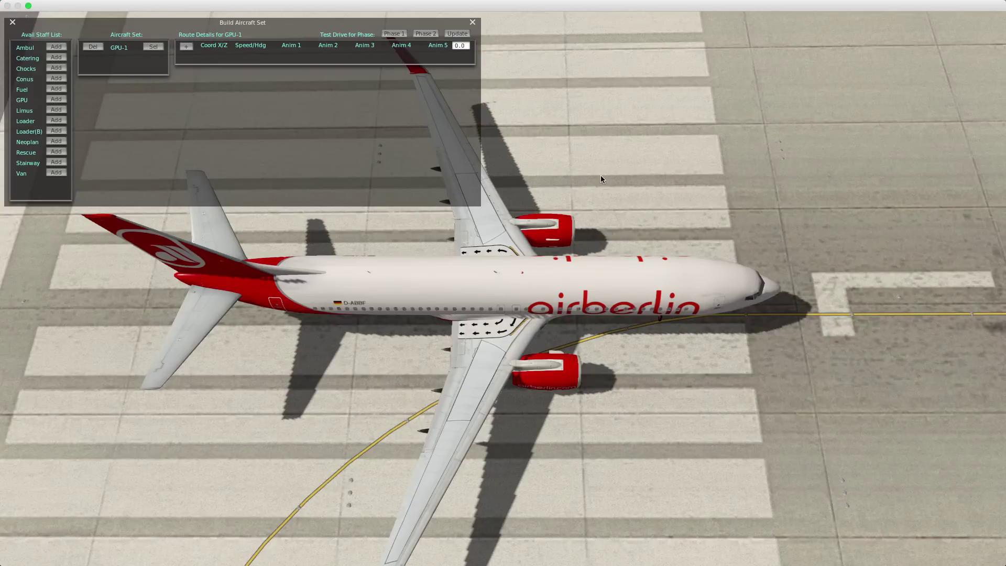
{"action": "left_click_drag", "start_coordinate": [740, 220], "coordinate": [613, 106]}
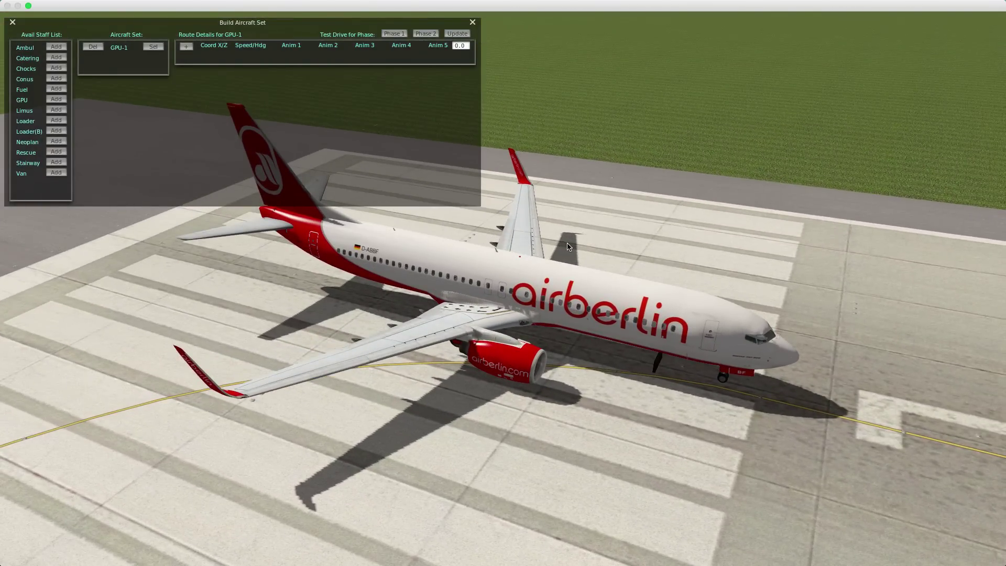
{"action": "left_click", "coordinate": [186, 46]}
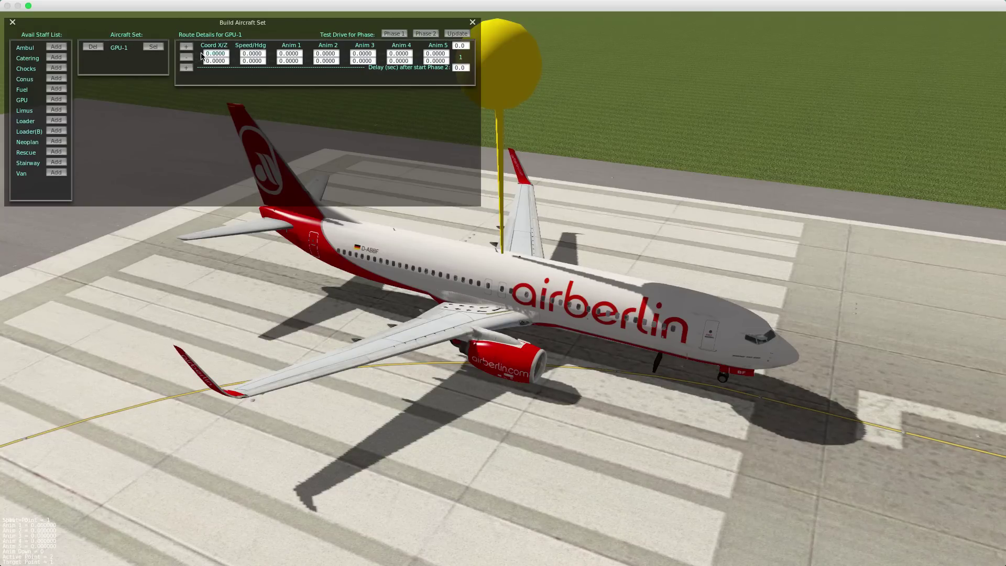
Place the GPU's route point at X 1.5 and Z -20, update the route, and test drive phase 1
{"action": "type", "text": "1.5"}
{"action": "left_click", "coordinate": [226, 62]}
{"action": "type", "text": "-20"}
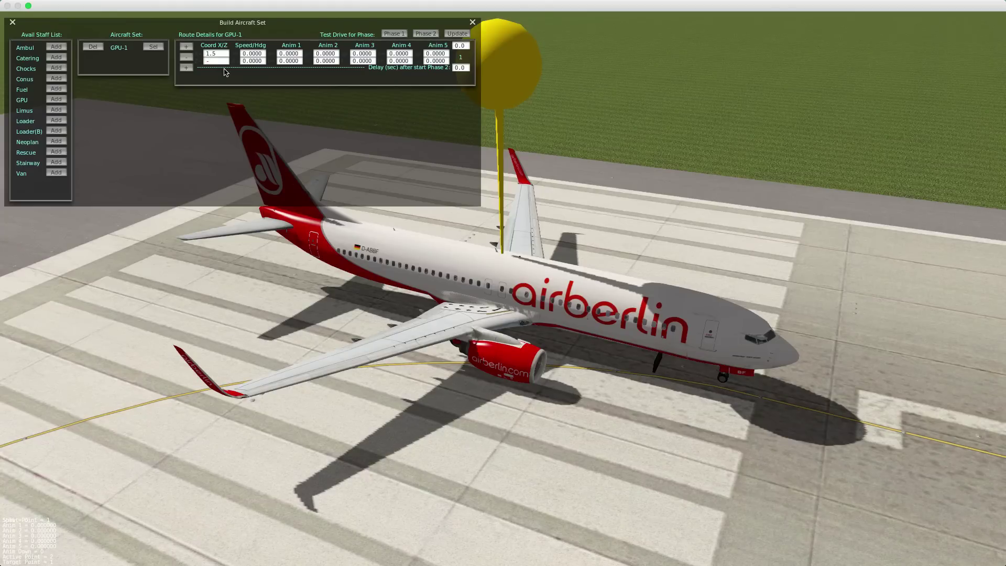
{"action": "left_click", "coordinate": [457, 34]}
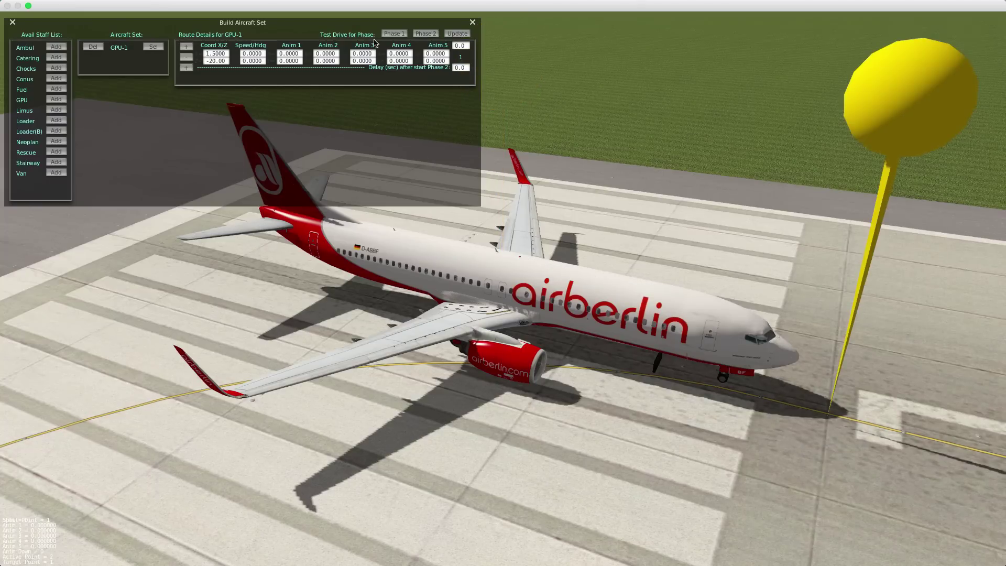
{"action": "left_click", "coordinate": [390, 36]}
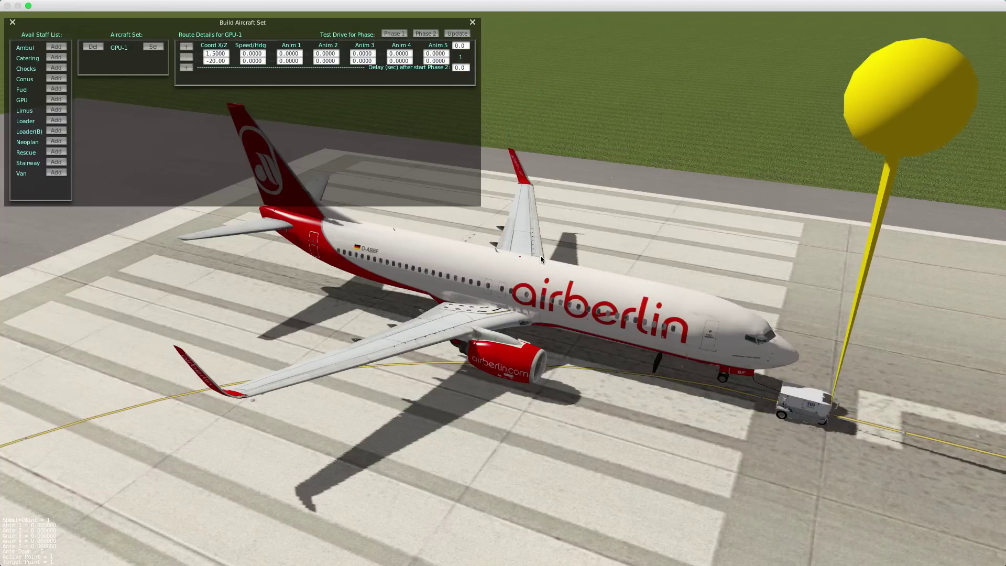
Set the GPU route point's Z coordinate to -22.5, update the route, and rerun the phase 1 test drive
{"action": "left_click_drag", "start_coordinate": [832, 440], "coordinate": [726, 393]}
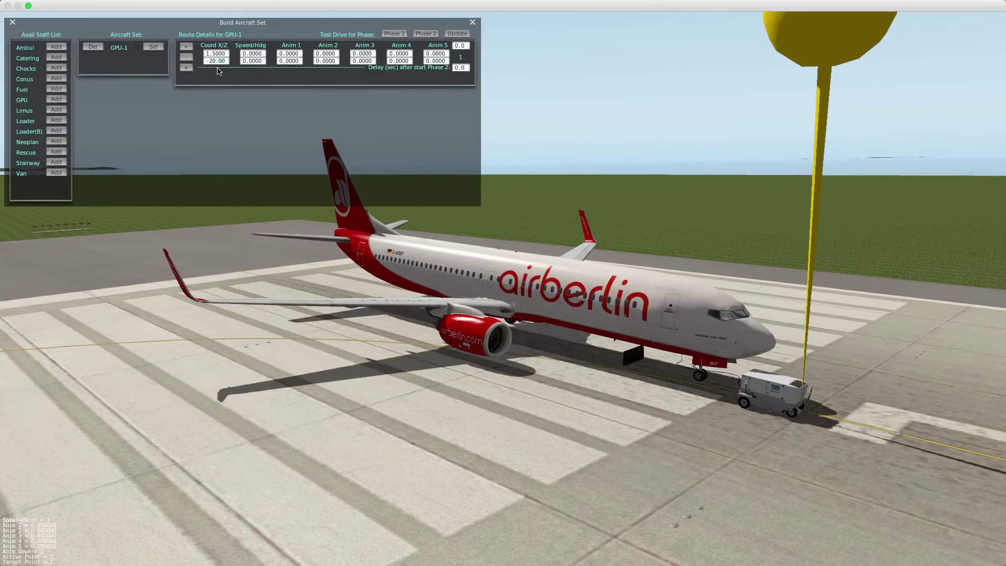
{"action": "type", "text": "50"}
{"action": "left_click", "coordinate": [457, 34]}
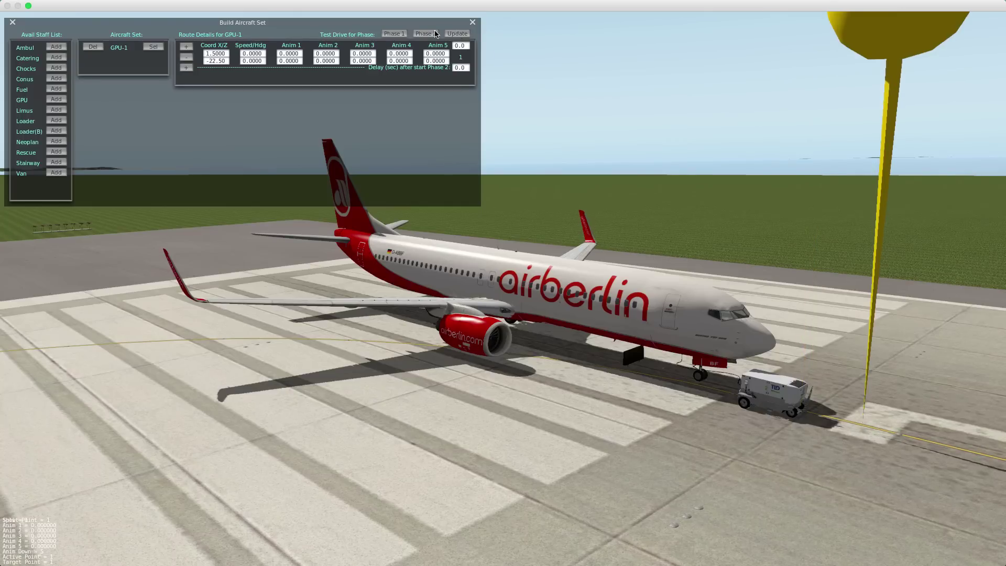
{"action": "left_click", "coordinate": [394, 34]}
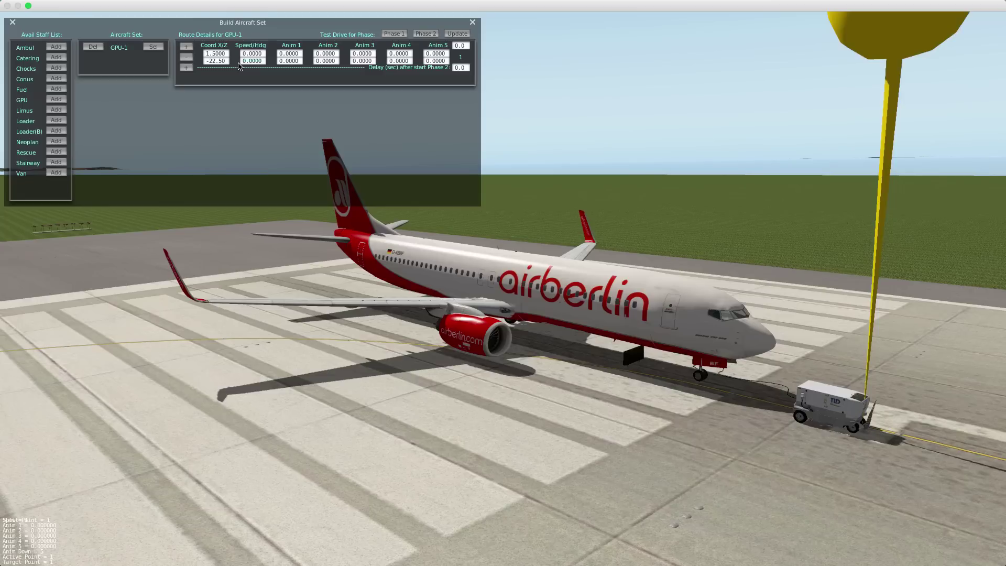
Set the GPU's heading to -15, update the route, and rerun the phase 1 test drive
{"action": "type", "text": "-15"}
{"action": "left_click", "coordinate": [456, 34]}
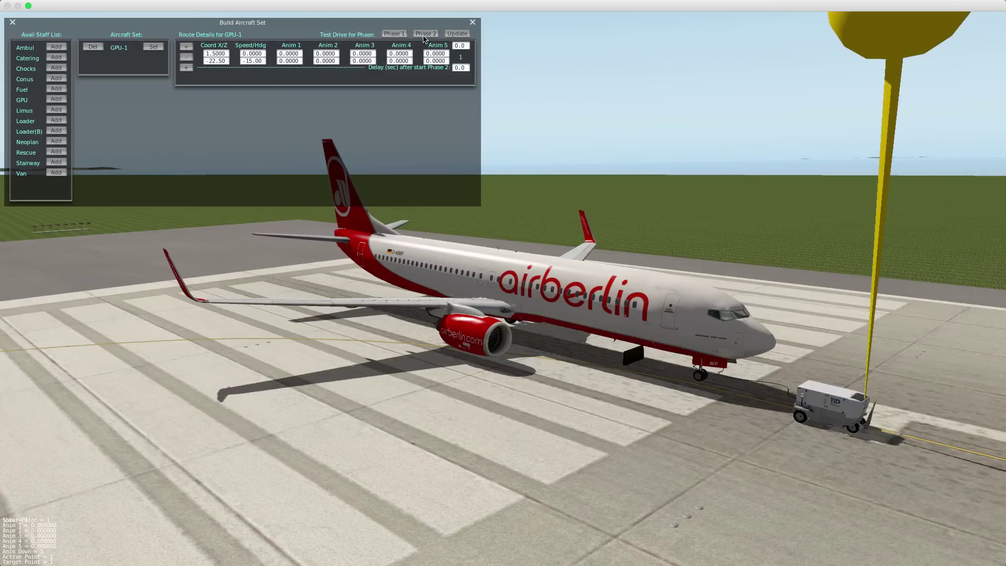
{"action": "left_click", "coordinate": [397, 34]}
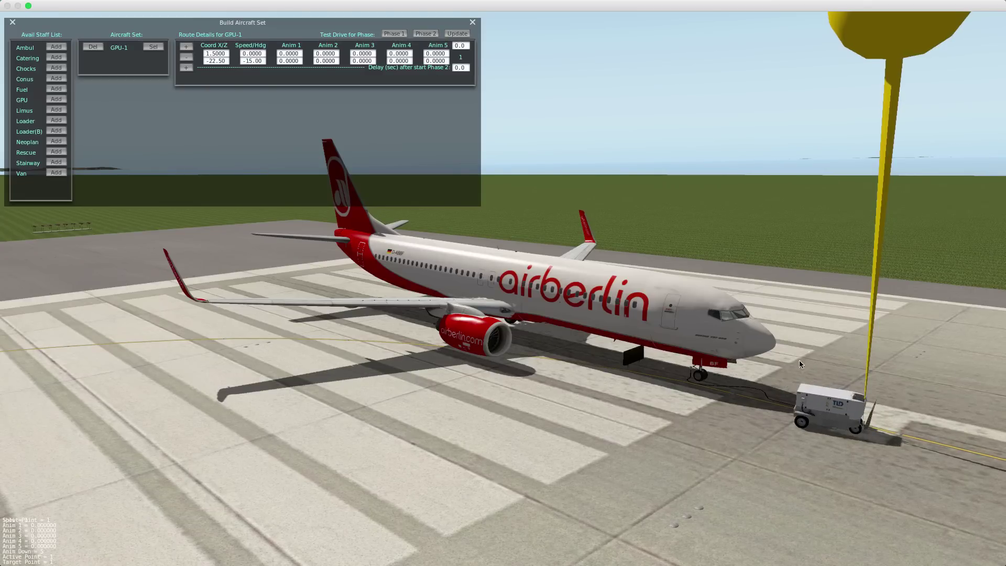
Switch to the free camera and examine the GPU's position and its cable connection at the aircraft's nose gear up close
{"action": "left_click_drag", "start_coordinate": [799, 365], "coordinate": [719, 329]}
{"action": "mouse_move", "coordinate": [378, 3]}
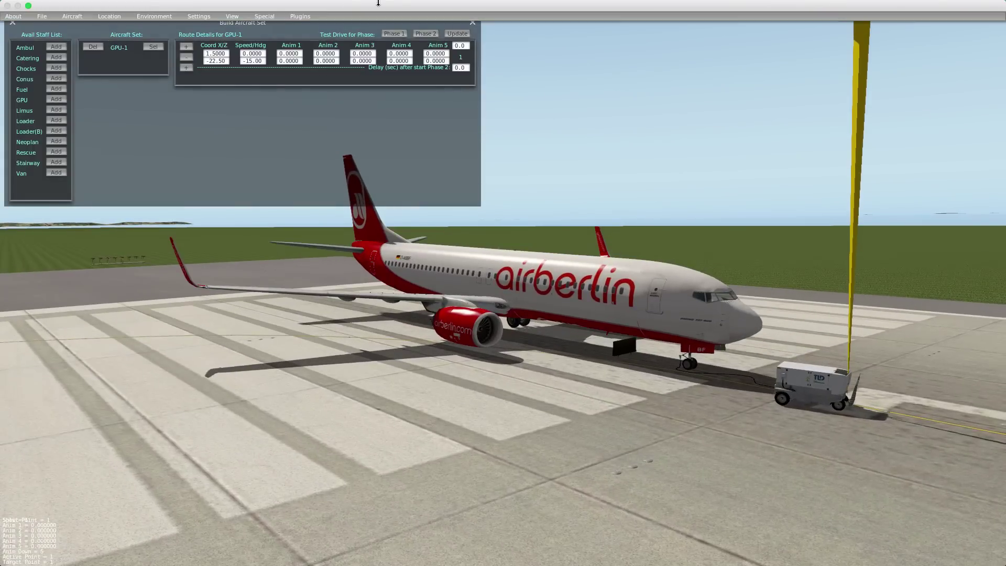
{"action": "left_click", "coordinate": [237, 17]}
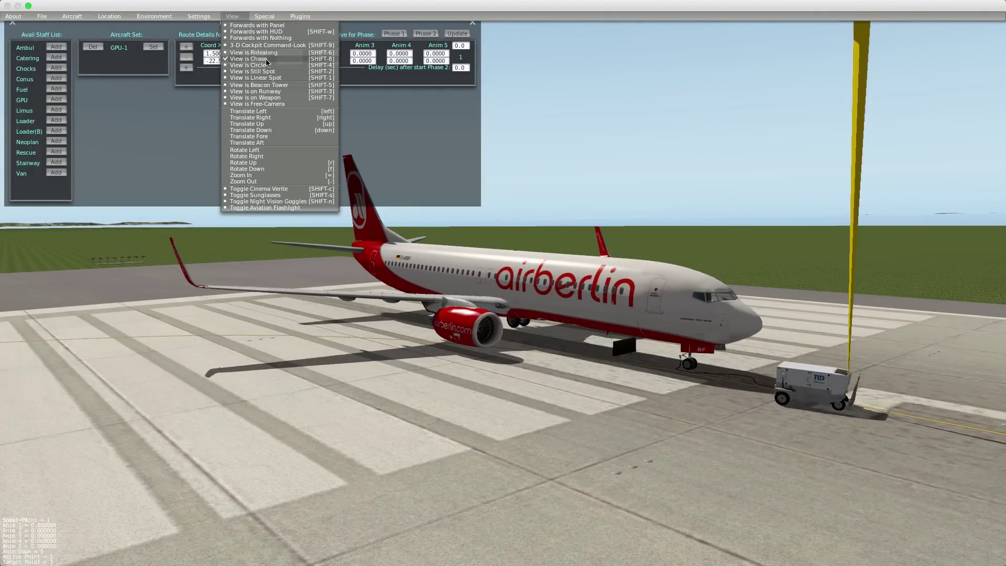
{"action": "left_click", "coordinate": [268, 104]}
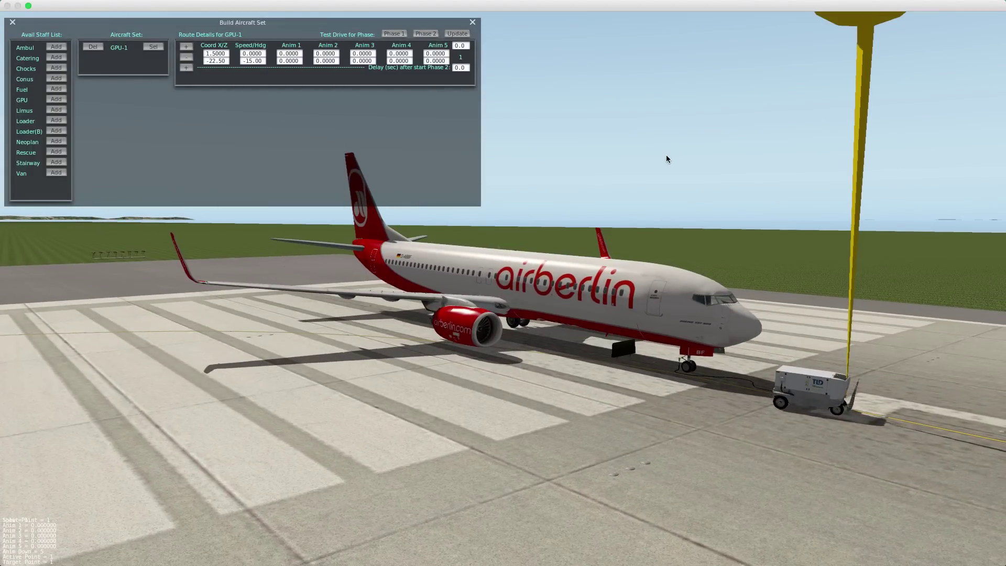
{"action": "key", "text": "Right"}
{"action": "key", "text": "comma"}
{"action": "key", "text": "Down"}
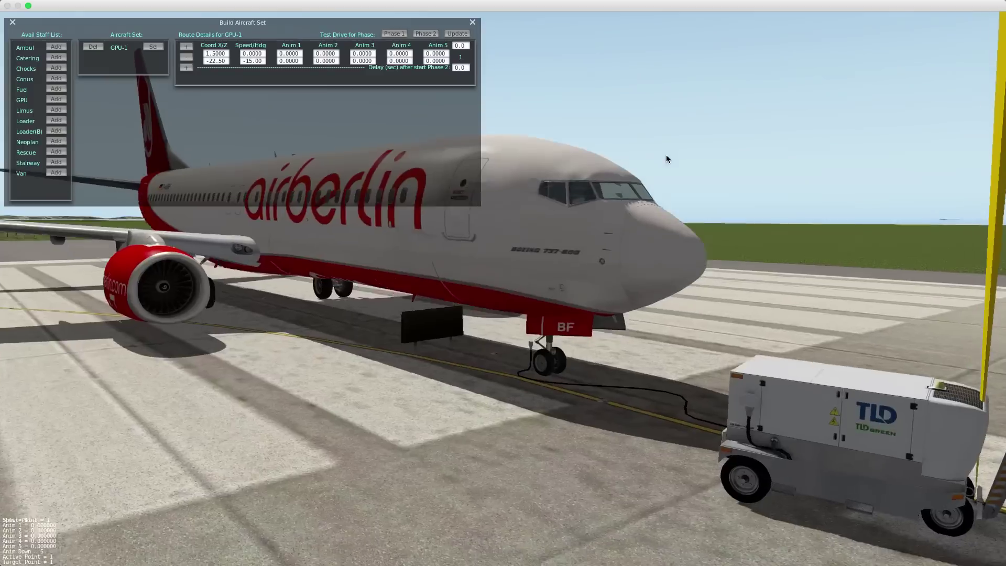
{"action": "key", "text": "Down"}
{"action": "key", "text": "Left"}
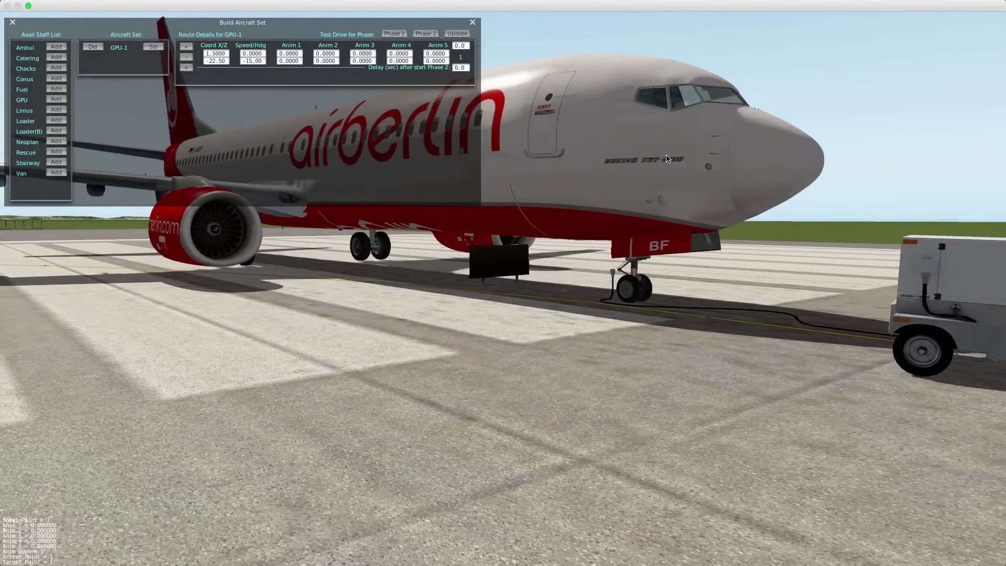
{"action": "left_click_drag", "start_coordinate": [514, 320], "coordinate": [869, 275]}
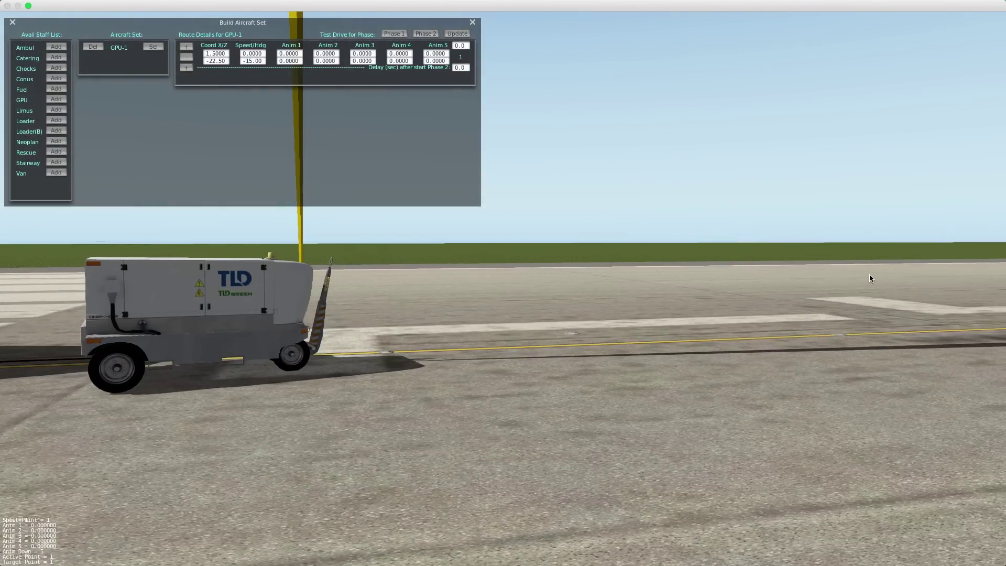
{"action": "key", "text": "period"}
{"action": "key", "text": "Left"}
{"action": "key", "text": "comma"}
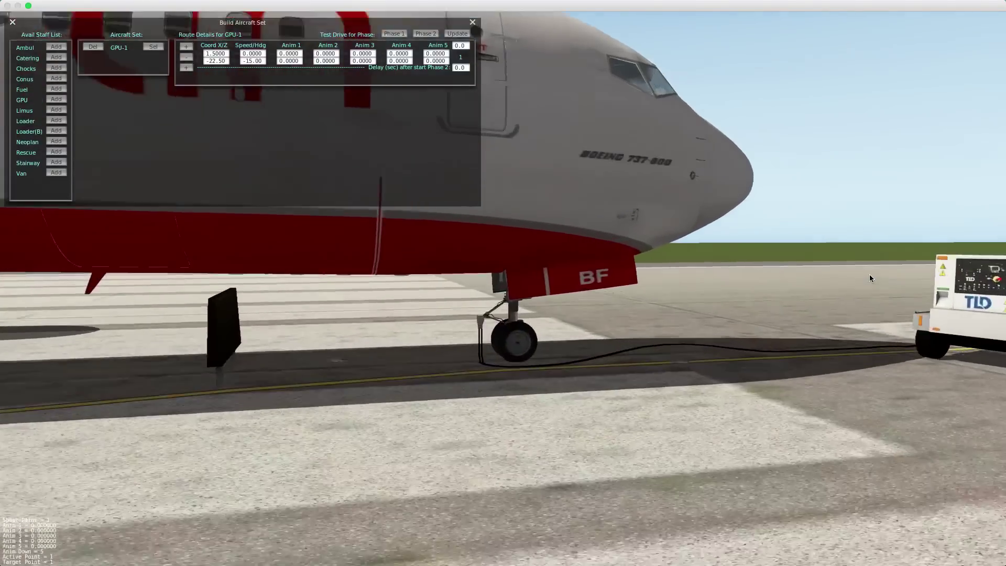
{"action": "key", "text": "Right"}
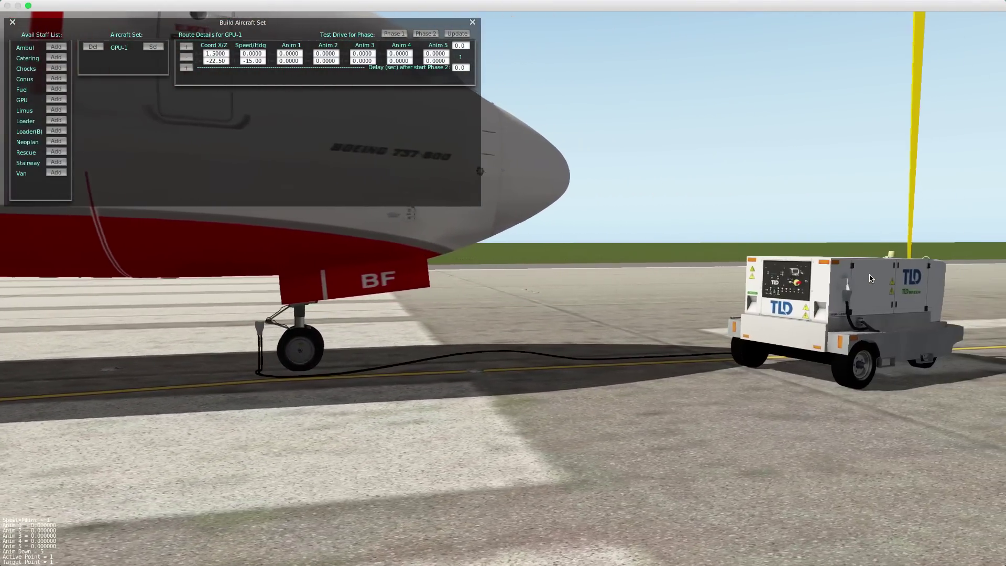
Add a second route point for the GPU and move the phase 2 break behind it
{"action": "left_click", "coordinate": [186, 68]}
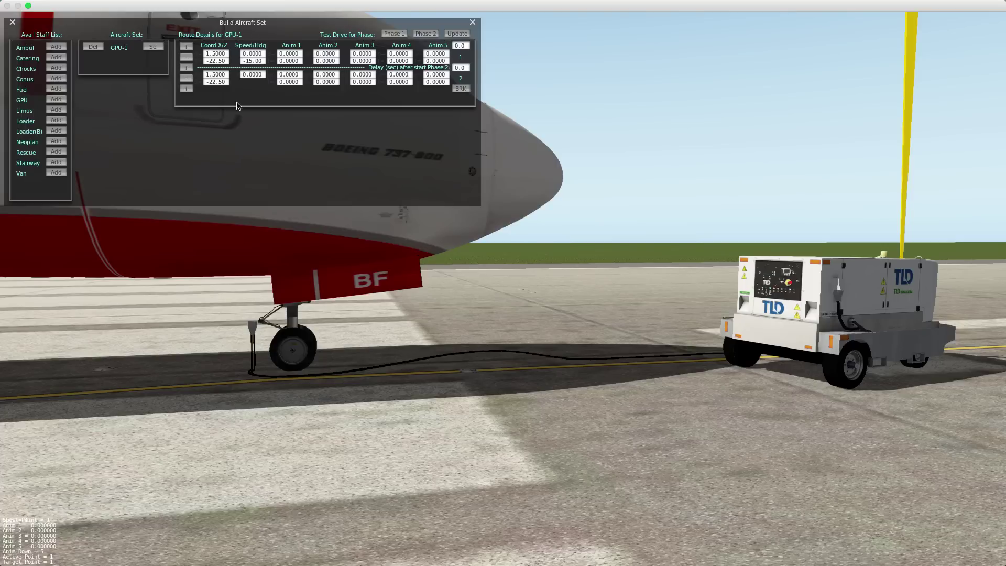
{"action": "left_click", "coordinate": [461, 89]}
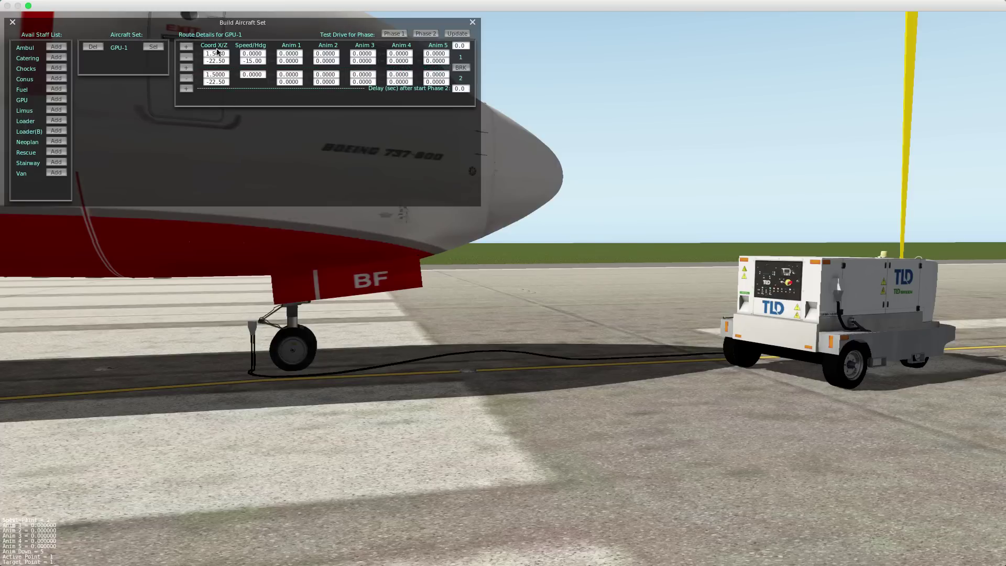